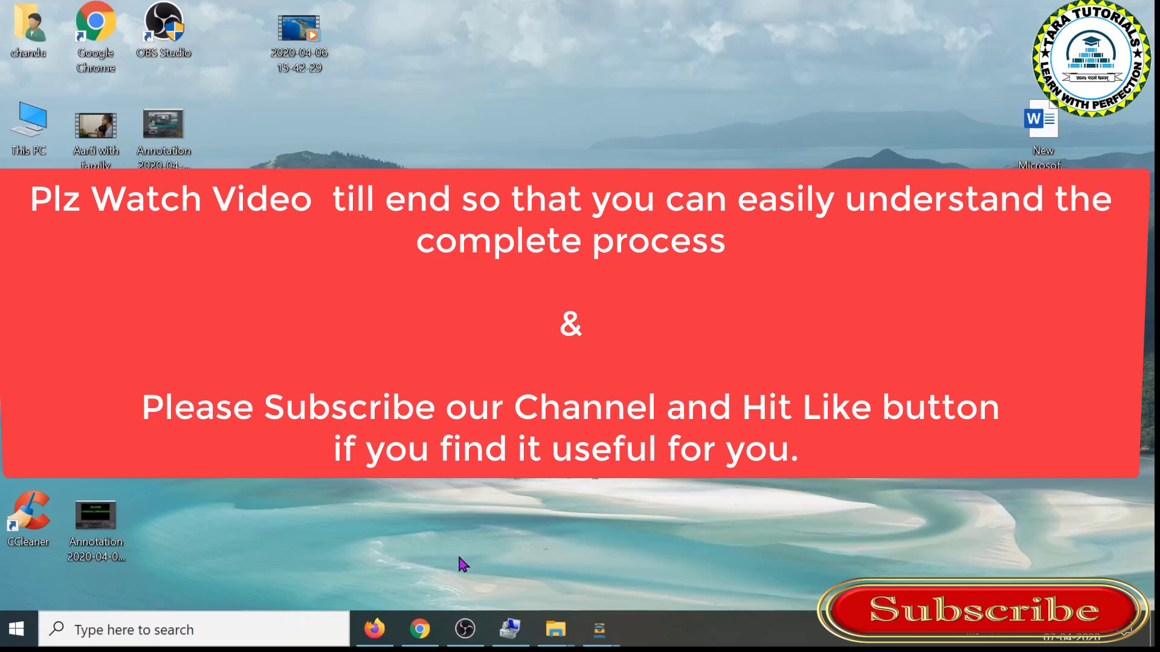
mouse_move(421, 633)
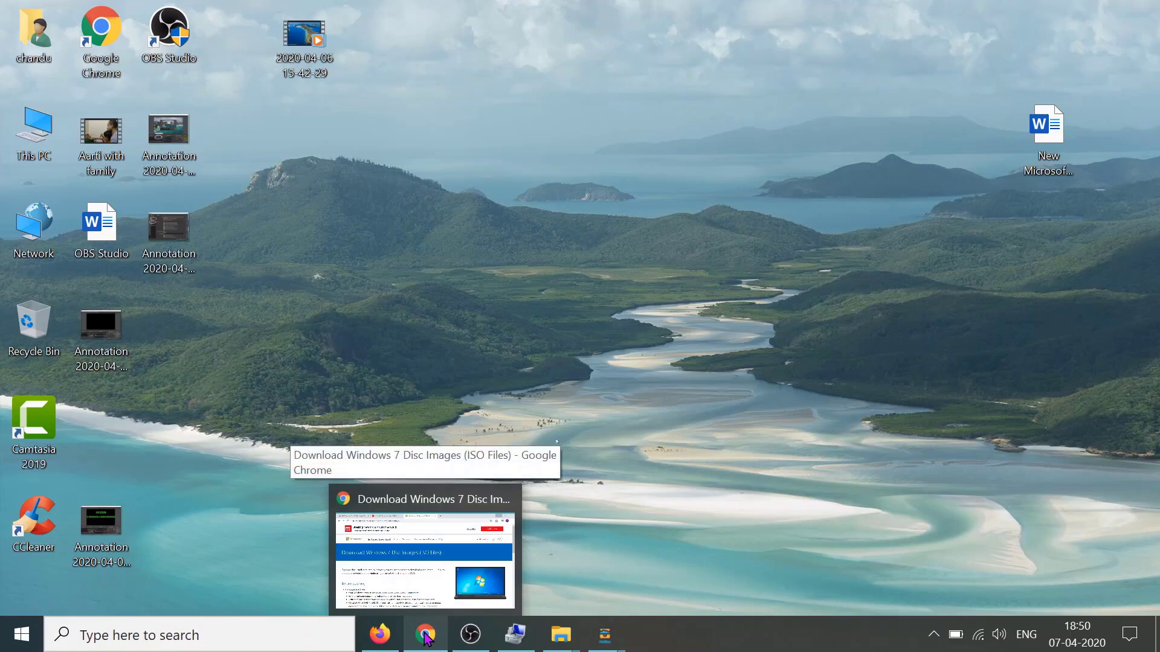
left_click(426, 637)
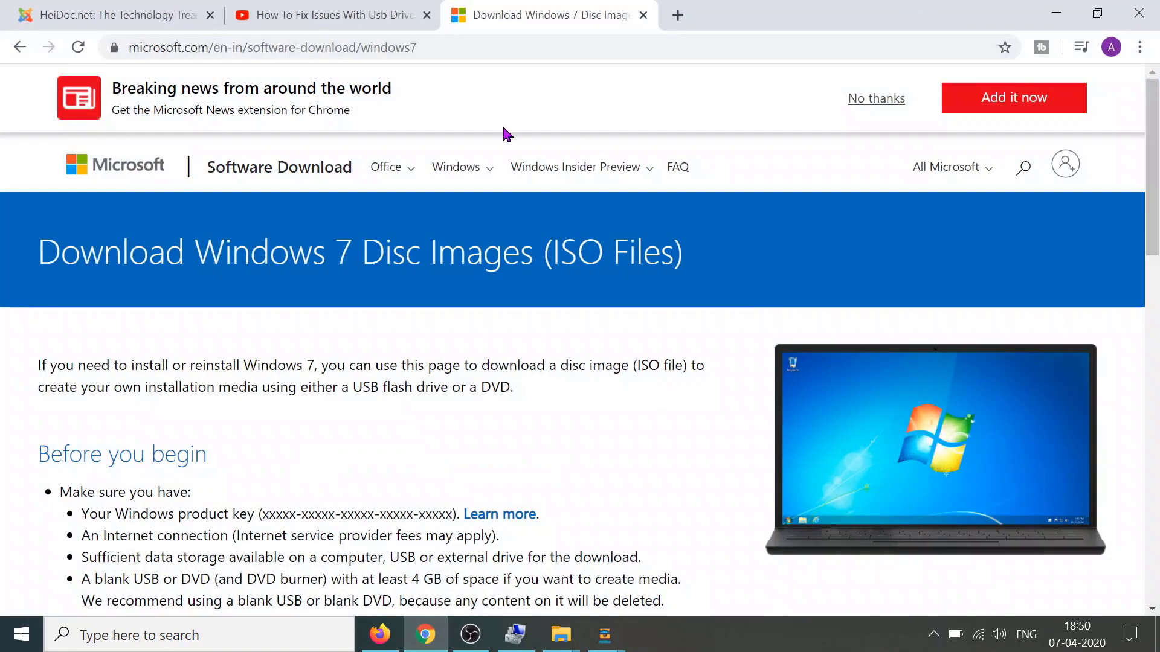
left_click(439, 47)
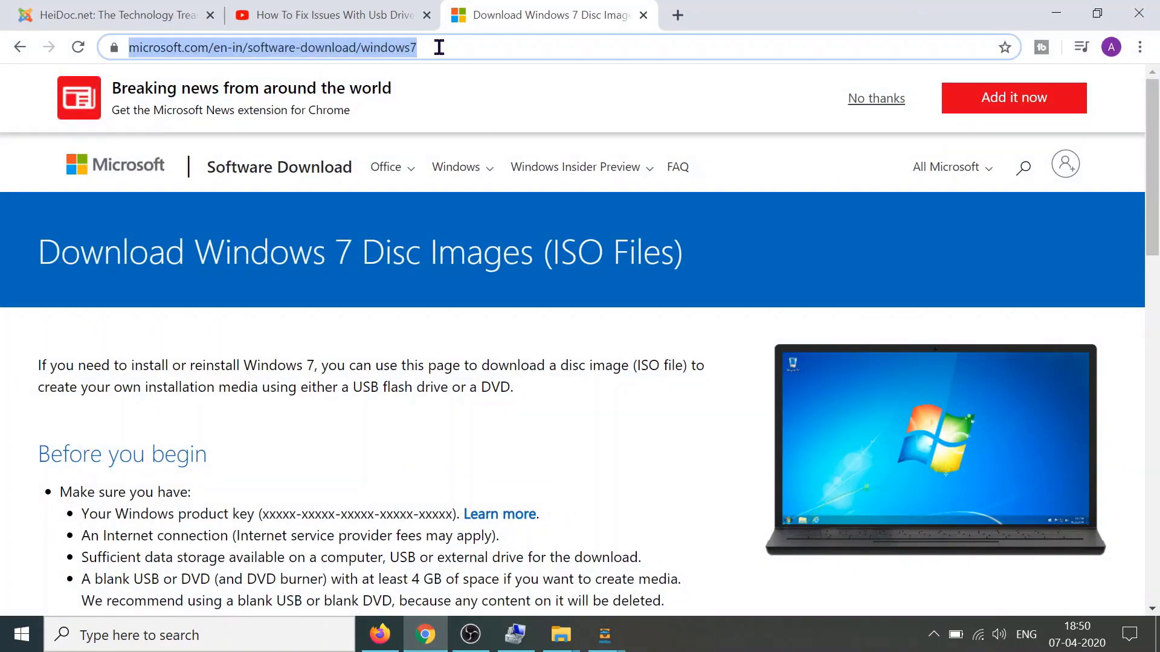
type("www.")
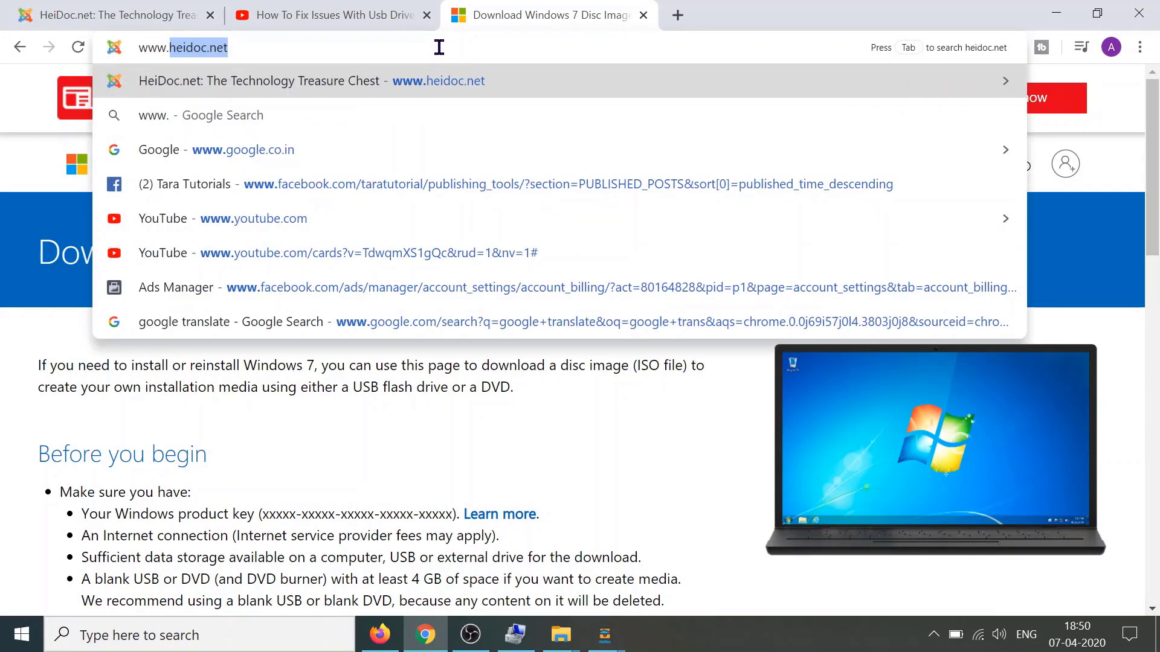
type("googl")
key("Return")
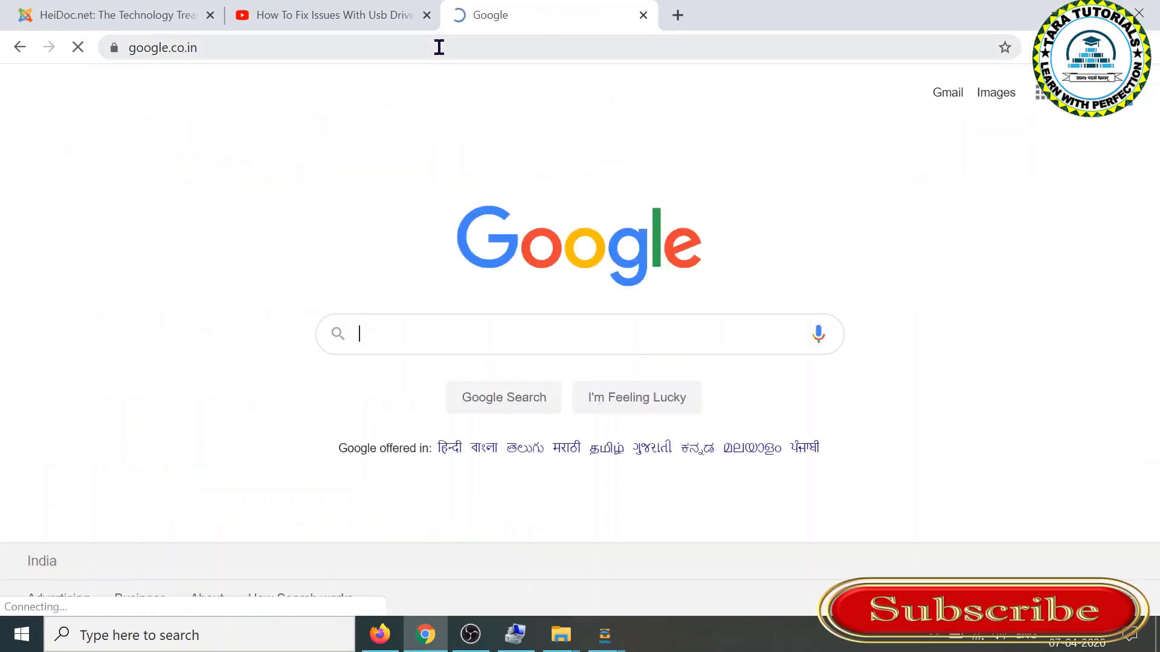
type("download")
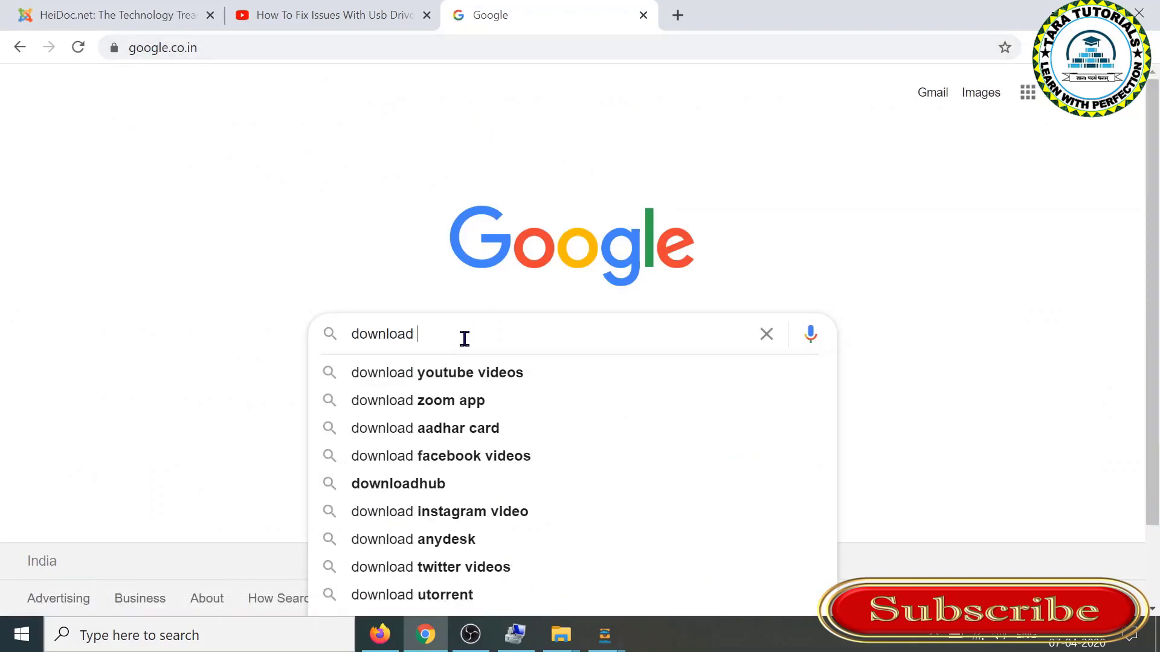
type(" windo")
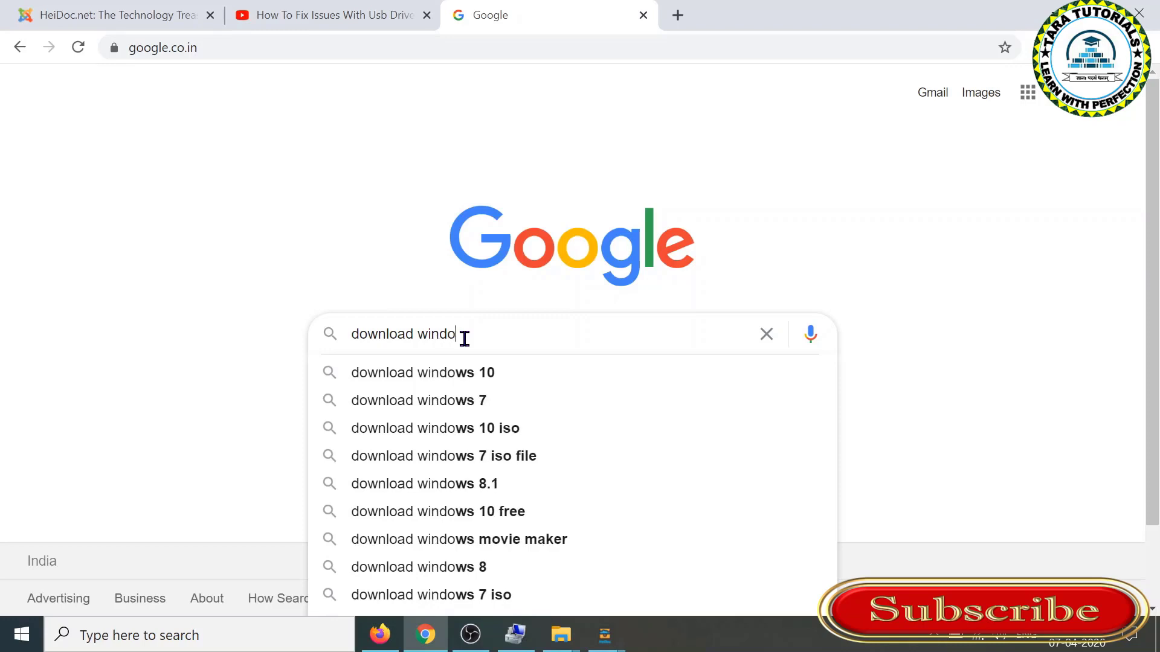
type("ws ")
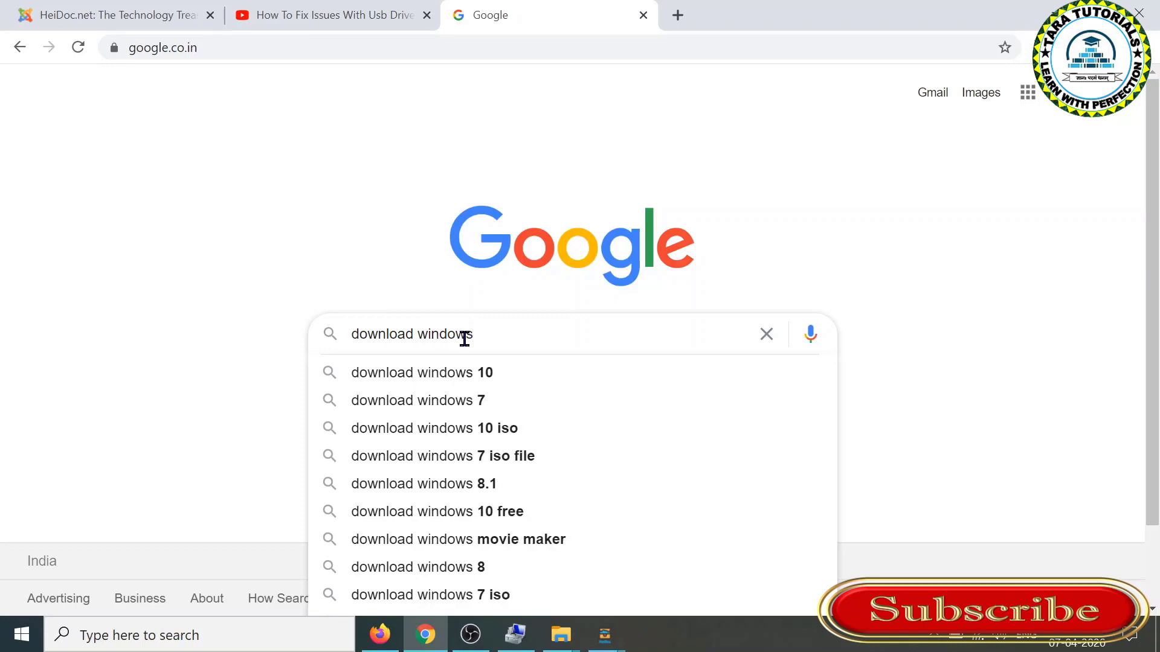
type("7")
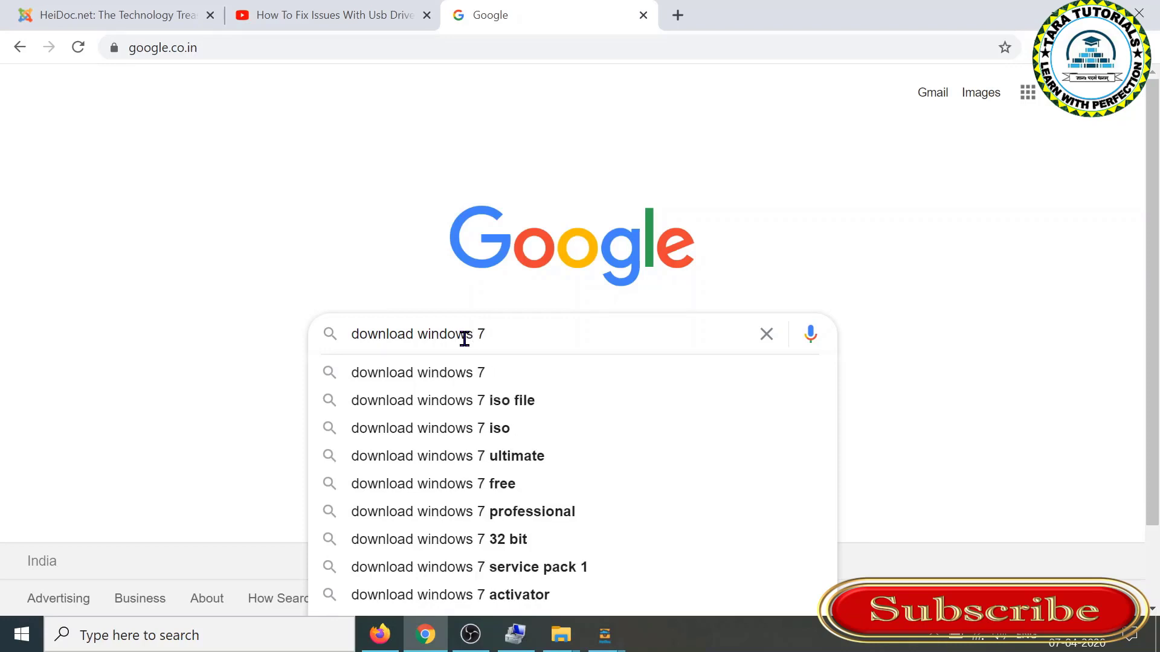
type(" iso file")
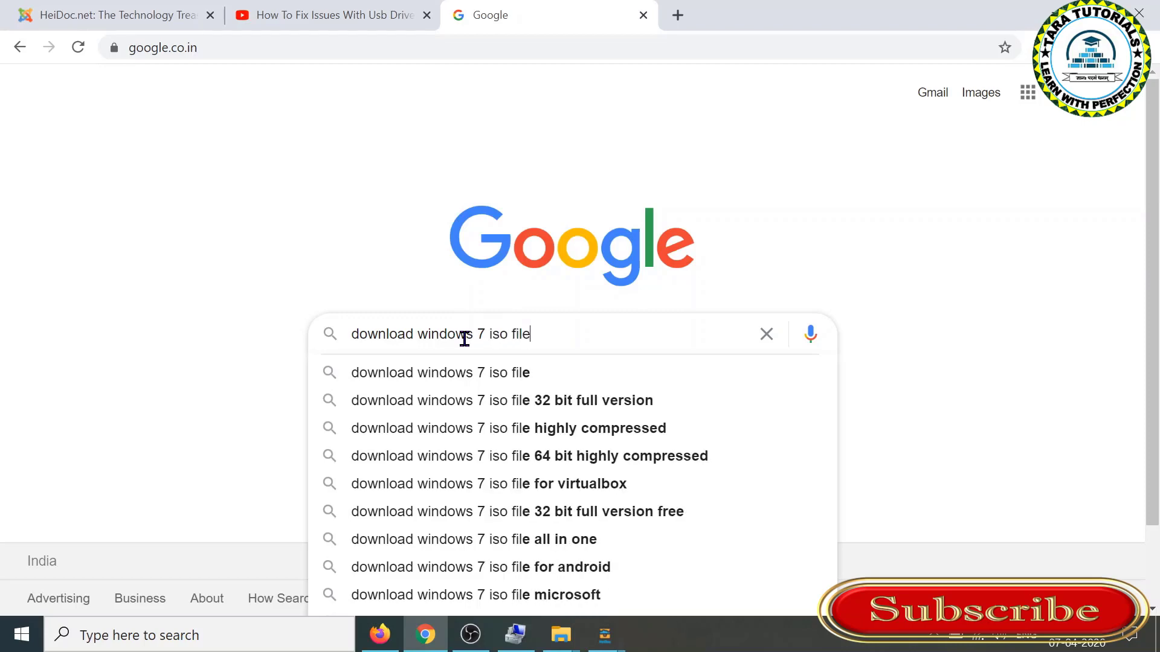
key("Return")
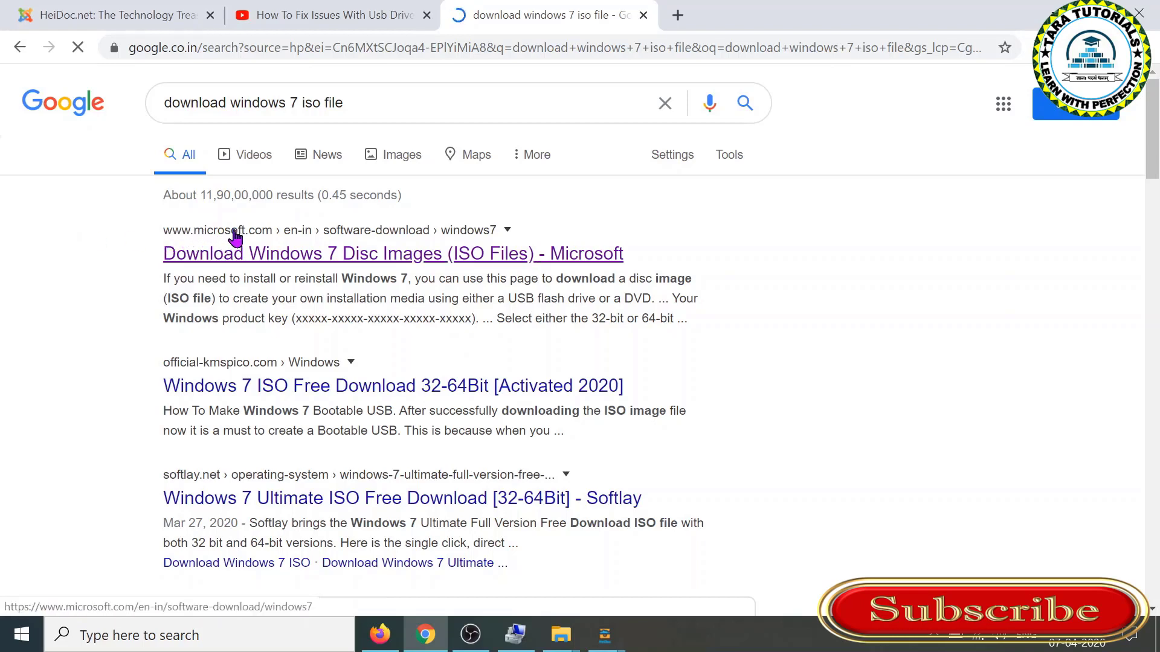
- Open Microsoft's Windows 7 disc images result and scroll down to its product key section
left_click(325, 263)
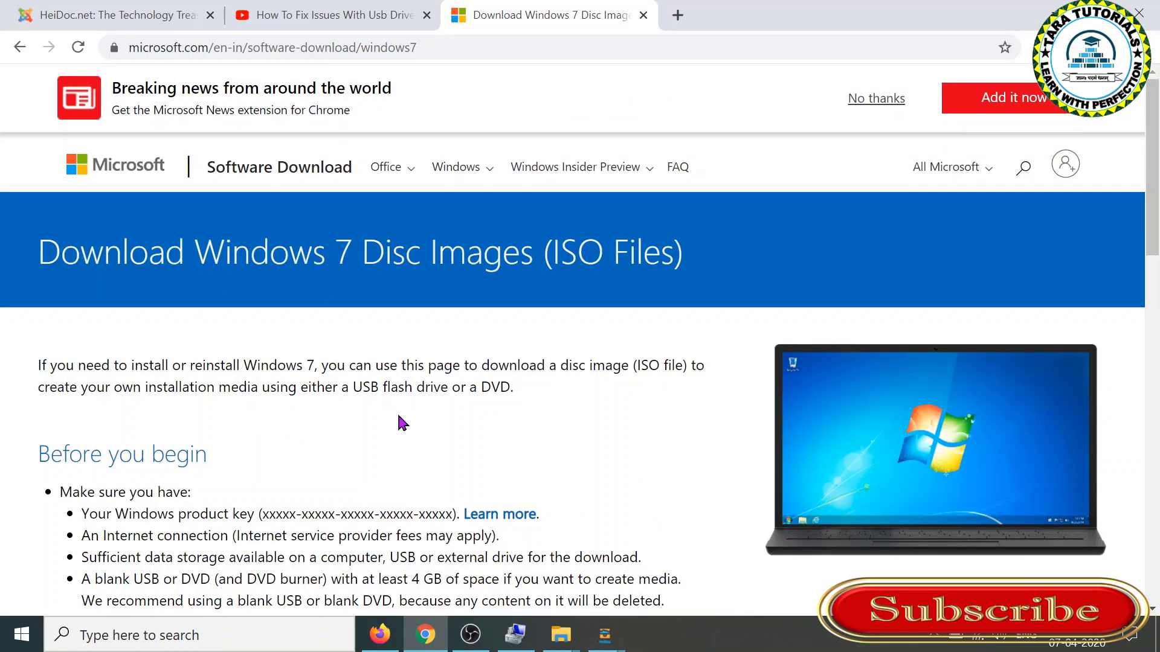
scroll(398, 420, "down", 5)
scroll(400, 421, "down", 4)
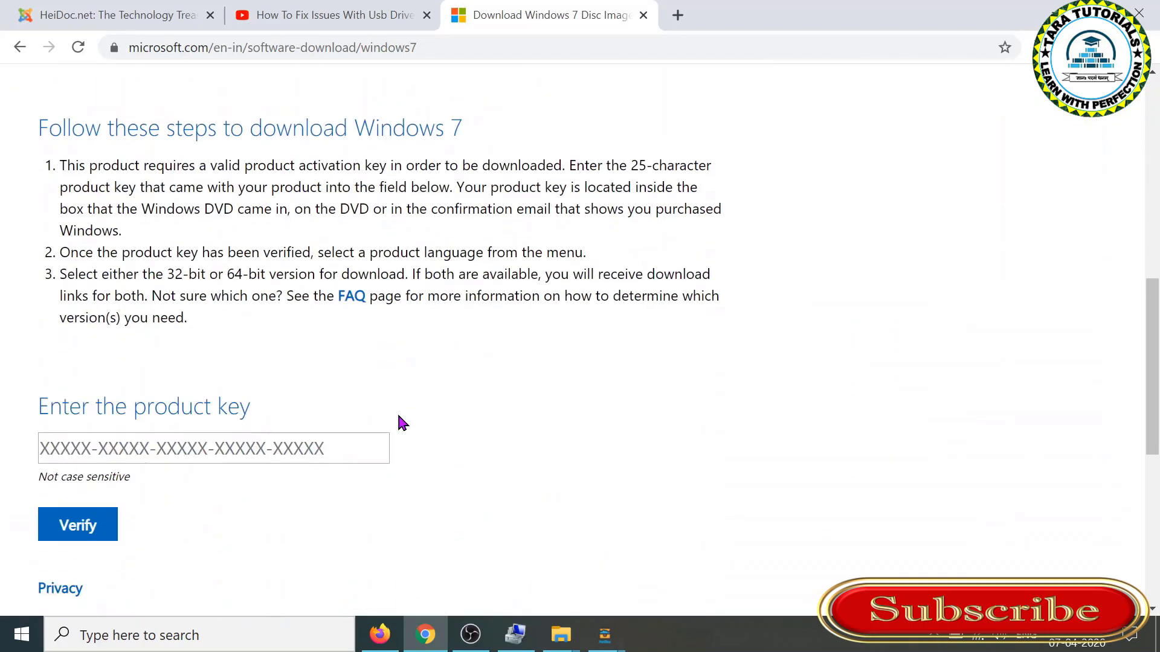
left_click(677, 16)
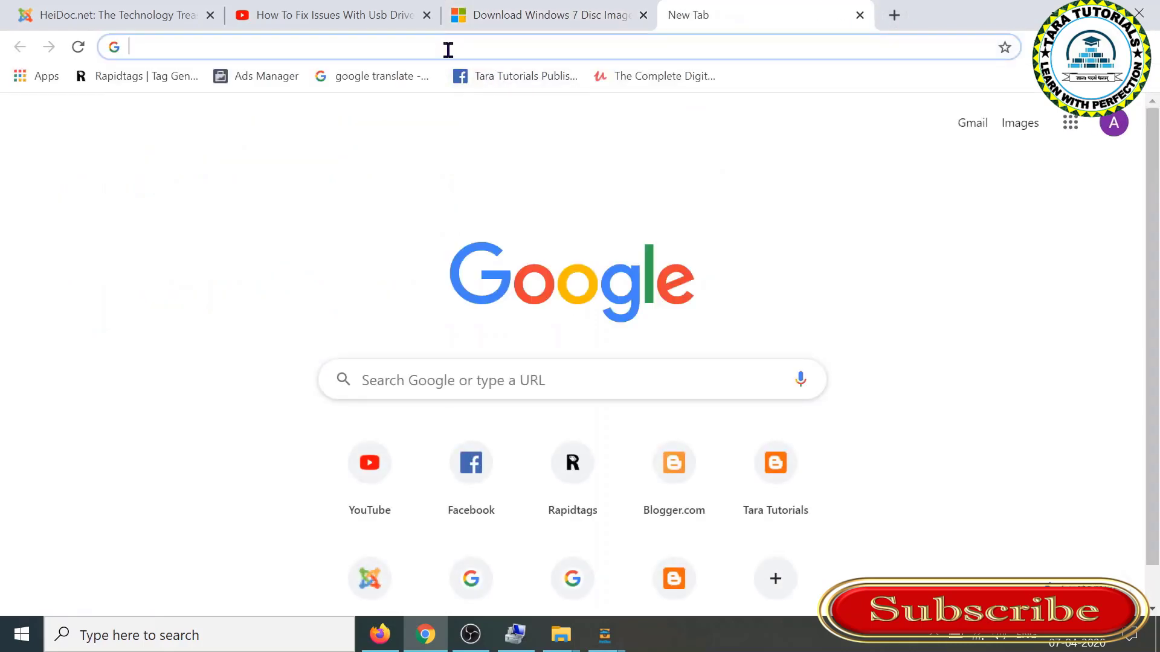
type("www.")
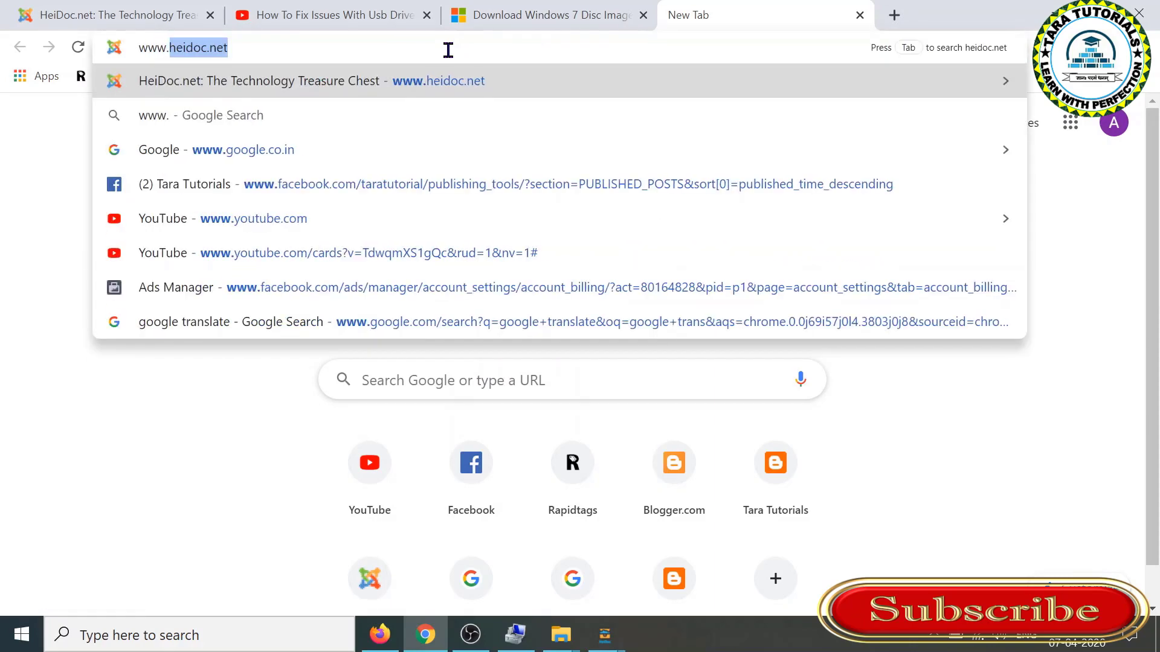
type("he")
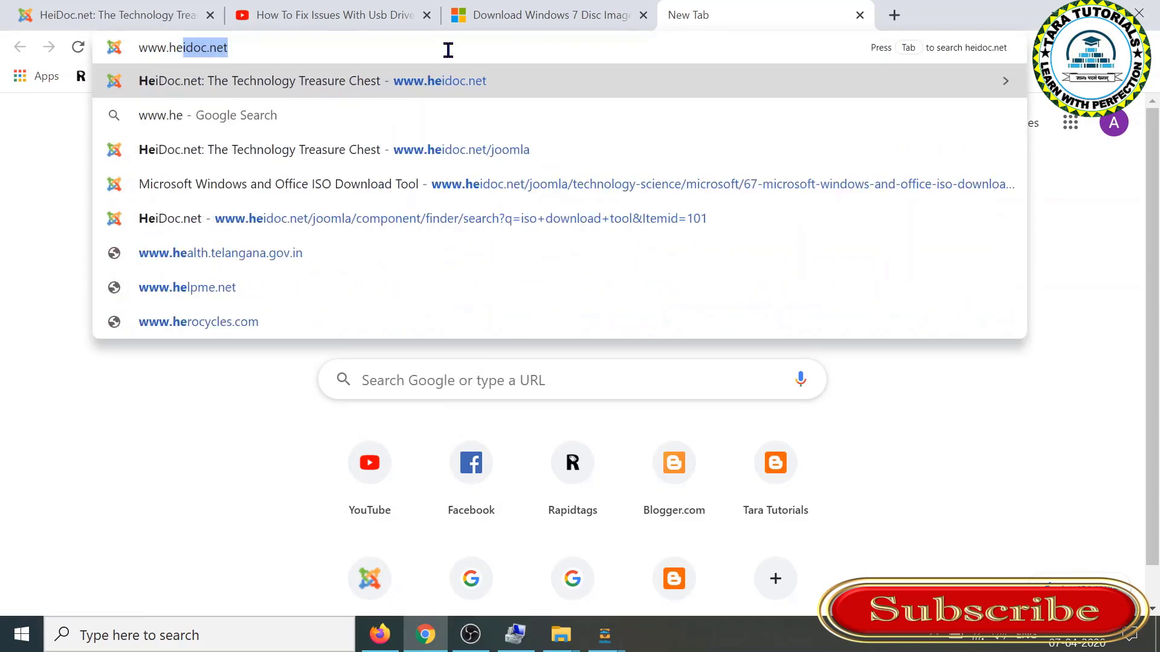
type("idoc.net")
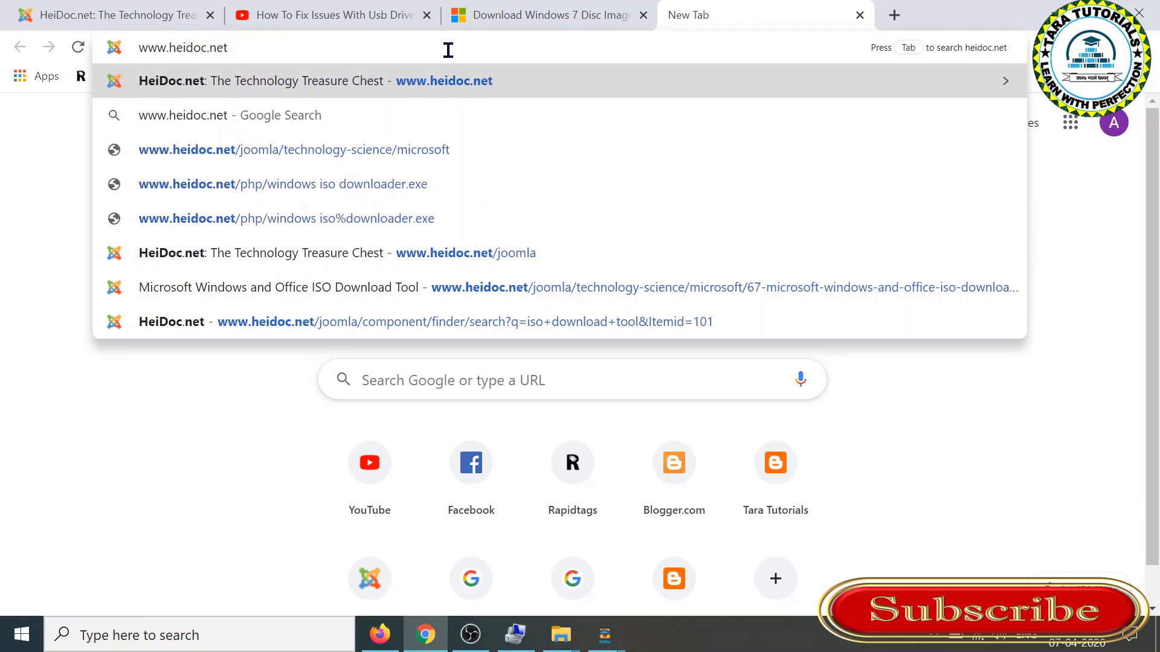
key("Return")
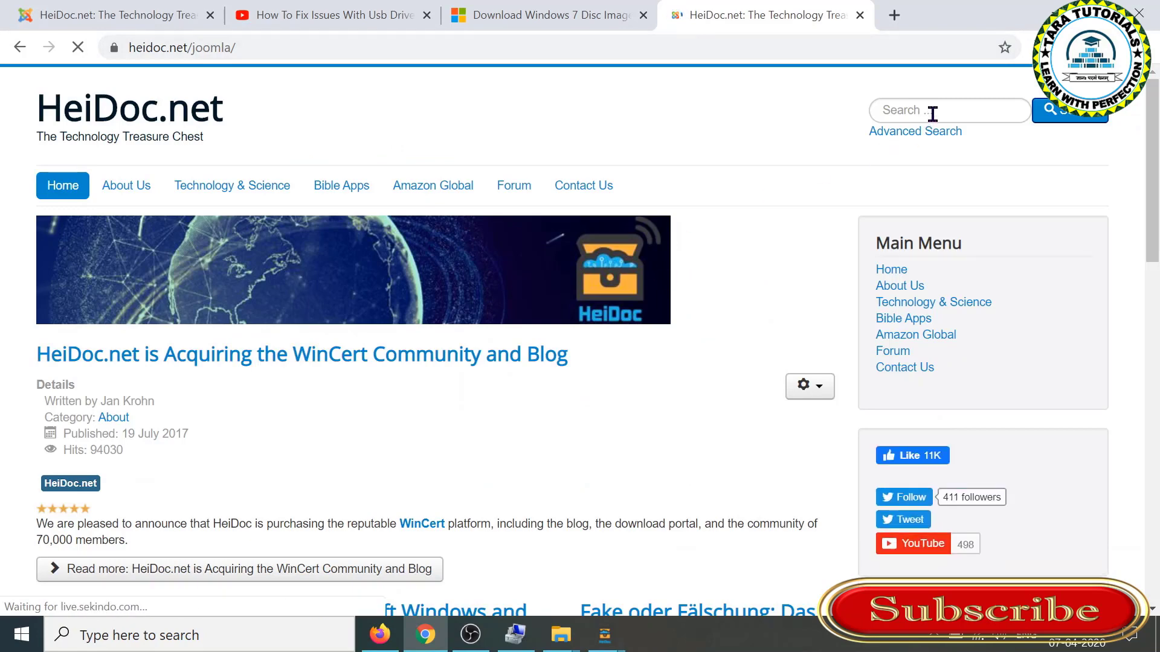
- Search the HeiDoc.net site for 'windows downloader tool' and scroll through the results
left_click(933, 112)
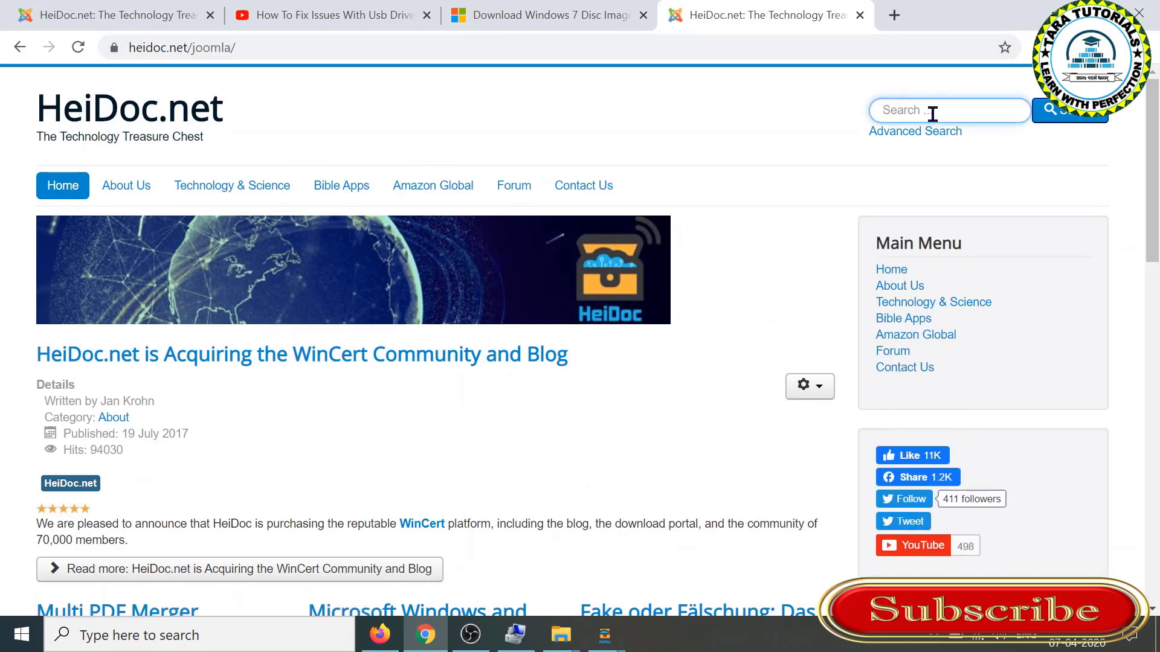
type("windows 7 dis")
key("BackSpace")
key("BackSpace")
key("BackSpace")
key("BackSpace")
key("BackSpace")
key("BackSpace")
type("downloader tool")
key("Return")
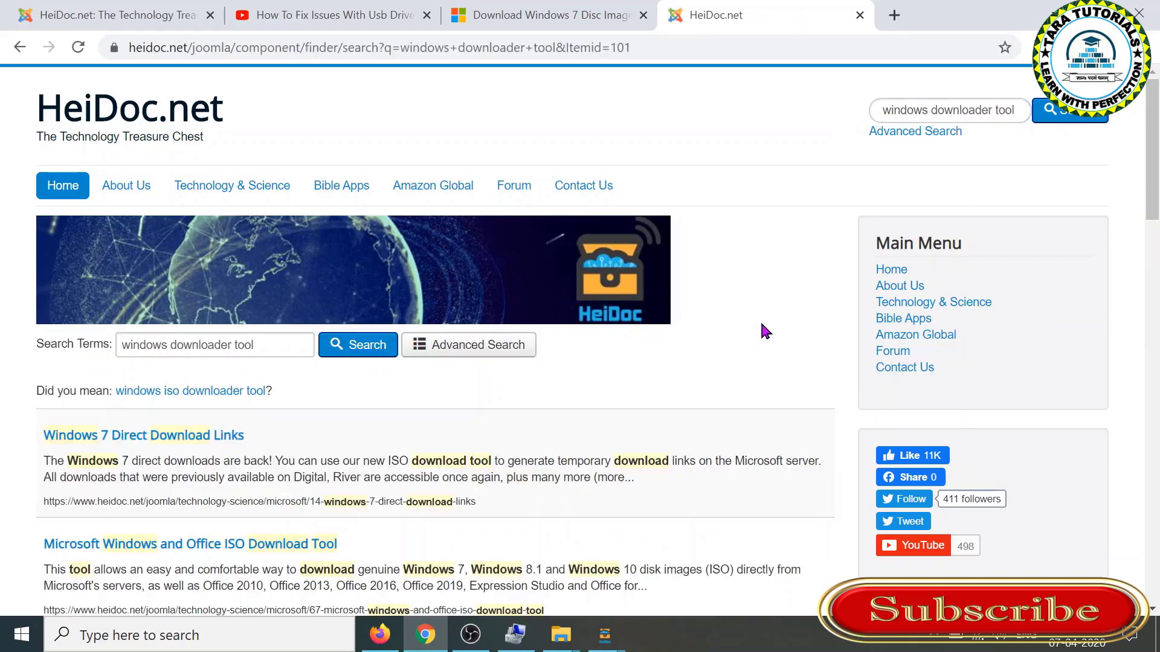
scroll(761, 327, "down", 1)
scroll(762, 329, "down", 2)
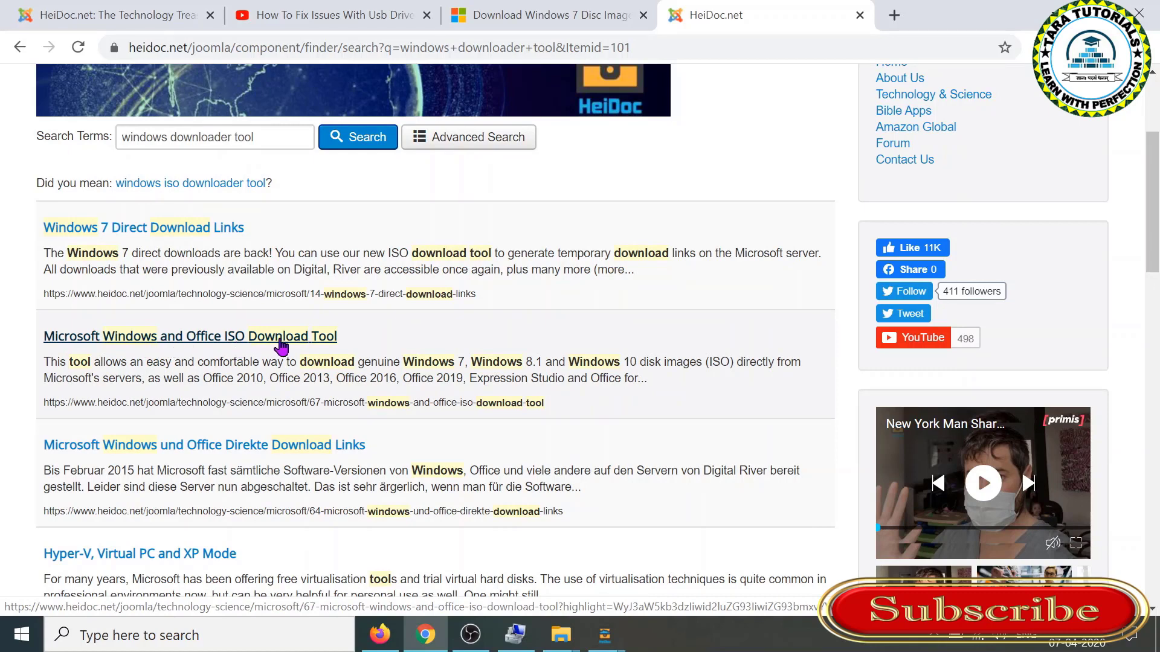
- Open the Microsoft Windows and Office ISO Download Tool article and download Windows-ISO-Downloader.exe
left_click(281, 346)
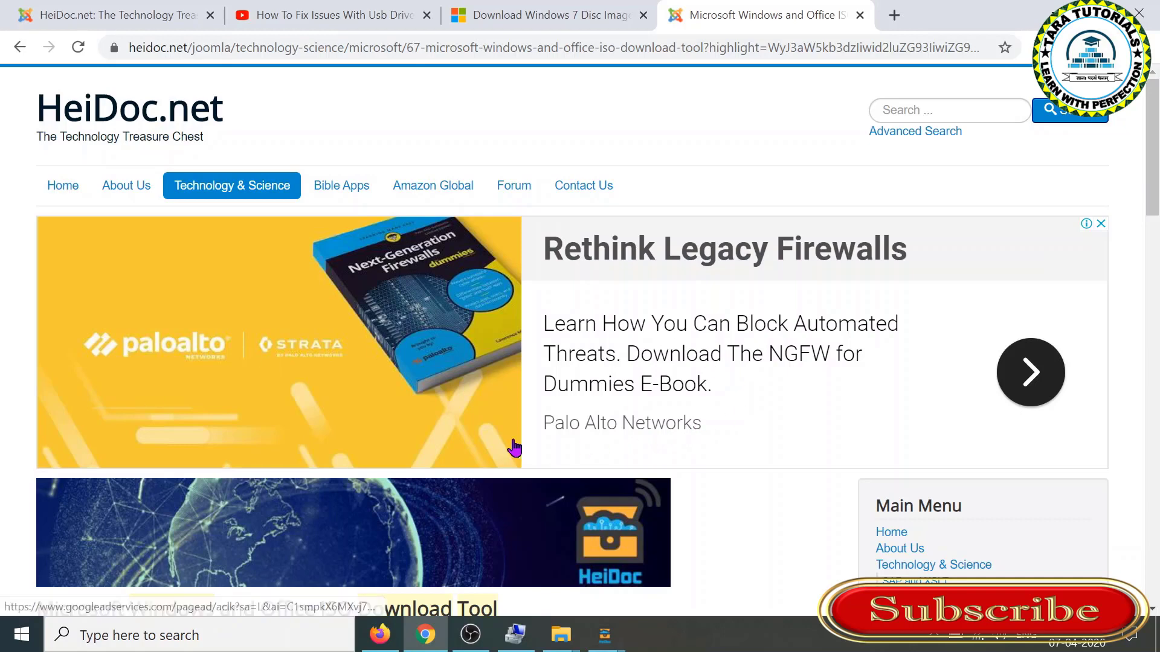
scroll(513, 447, "down", 3)
scroll(514, 447, "down", 3)
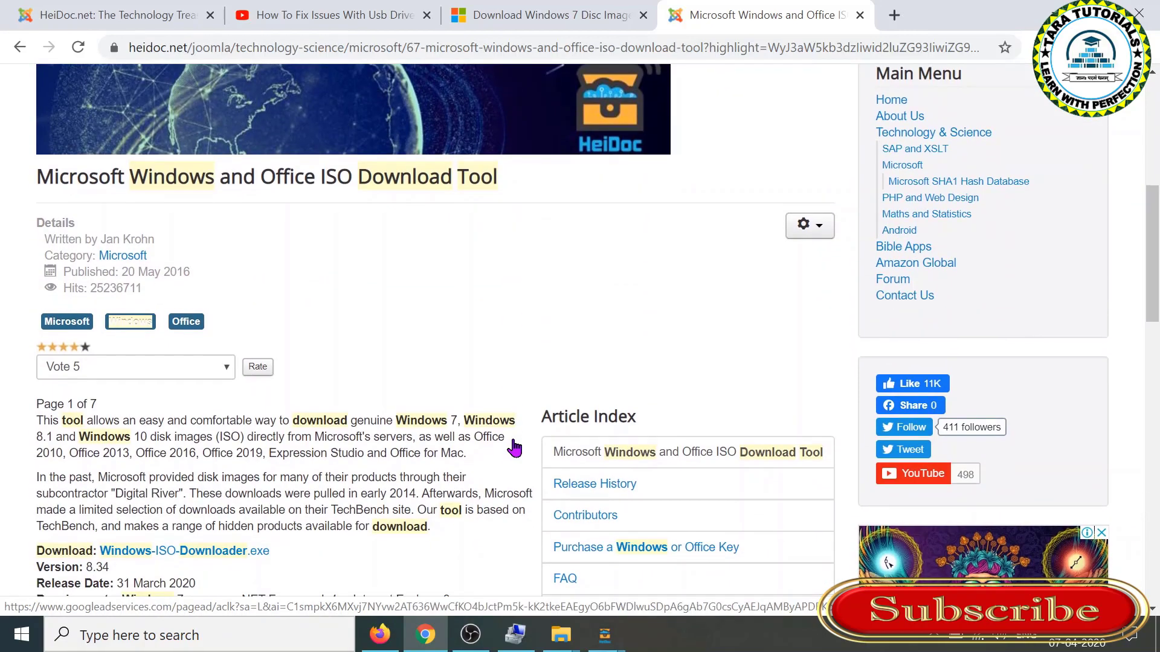
scroll(513, 447, "down", 4)
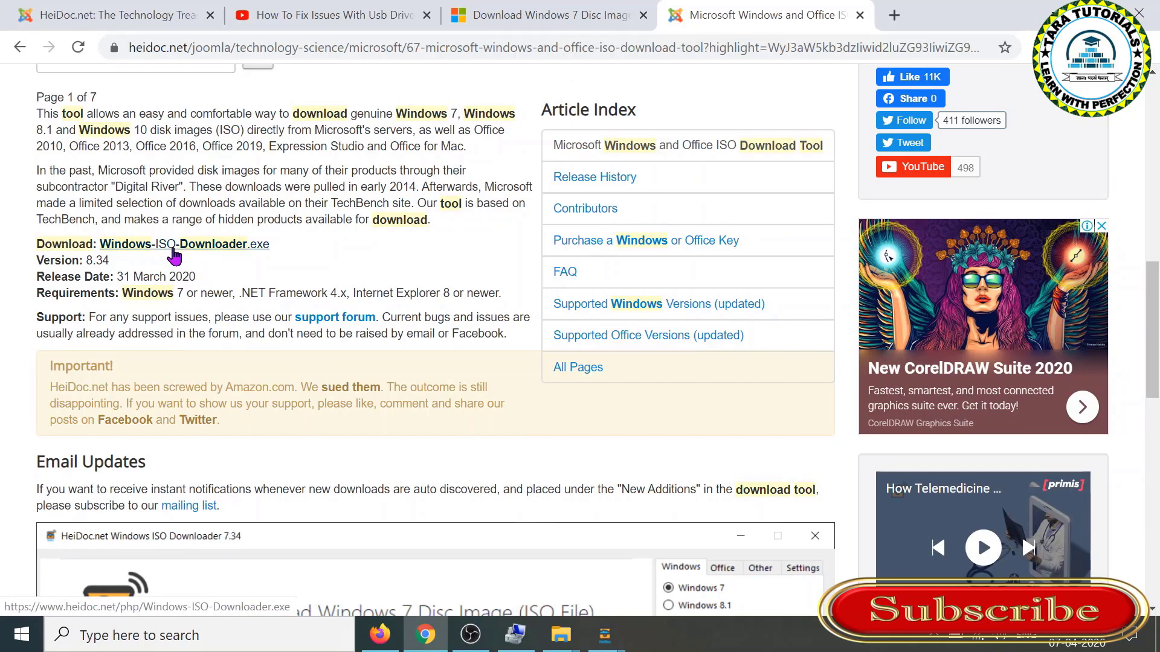
left_click(219, 247)
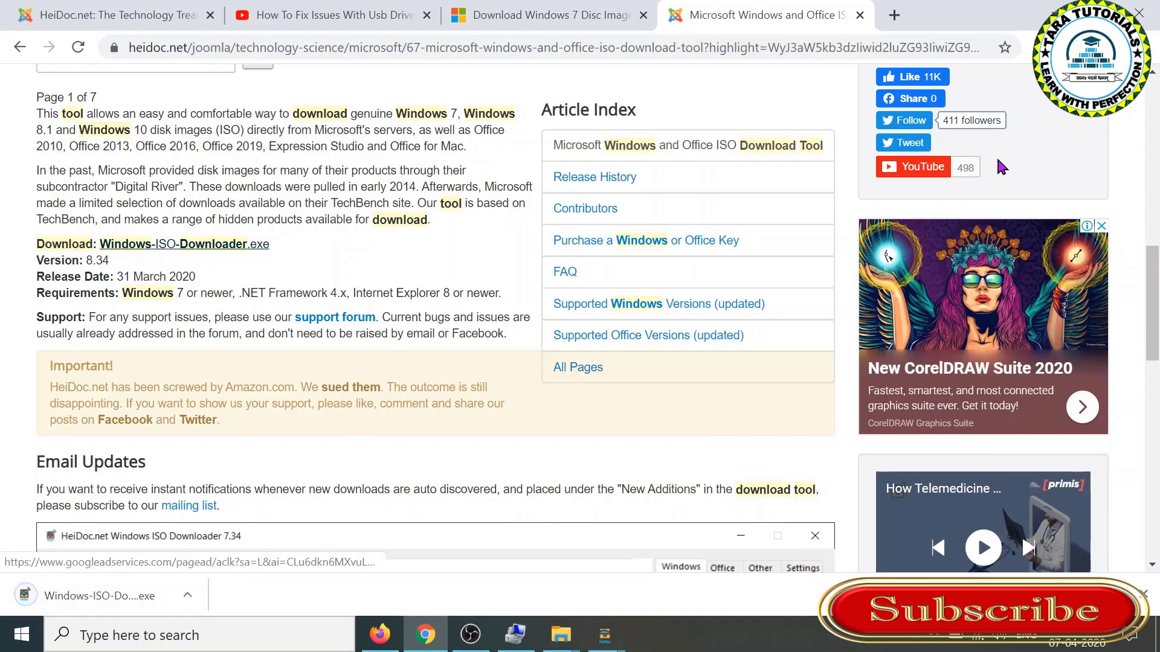
- Minimize Chrome and launch Windows-ISO-Downloader from the user's Downloads folder
left_click(1073, 13)
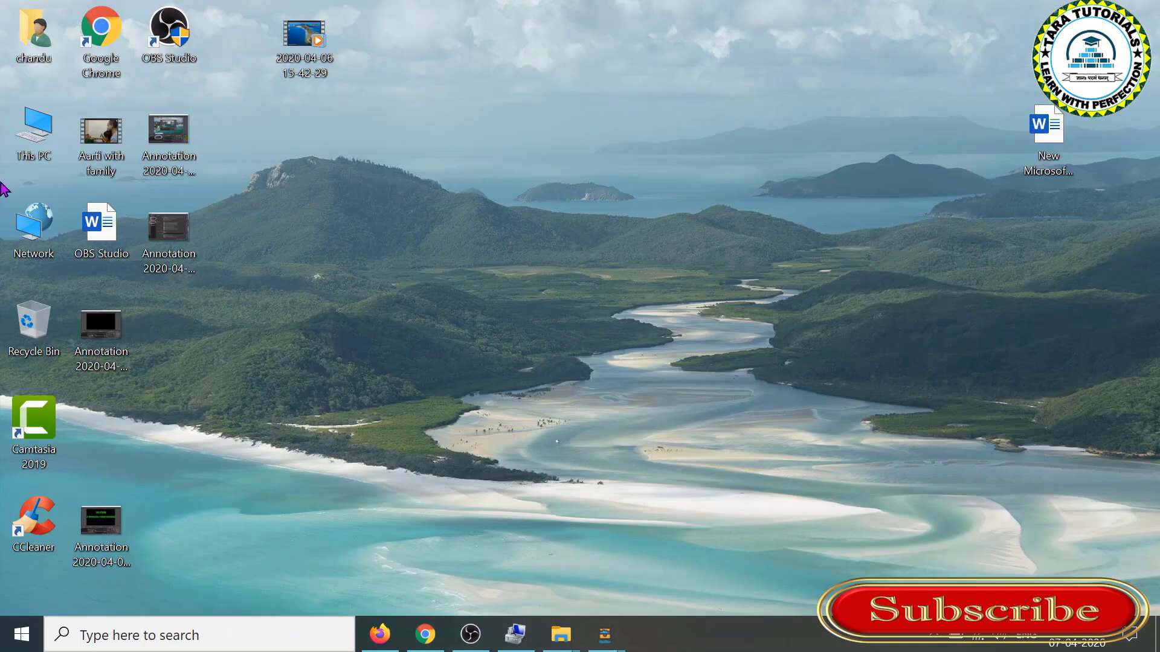
double_click(31, 43)
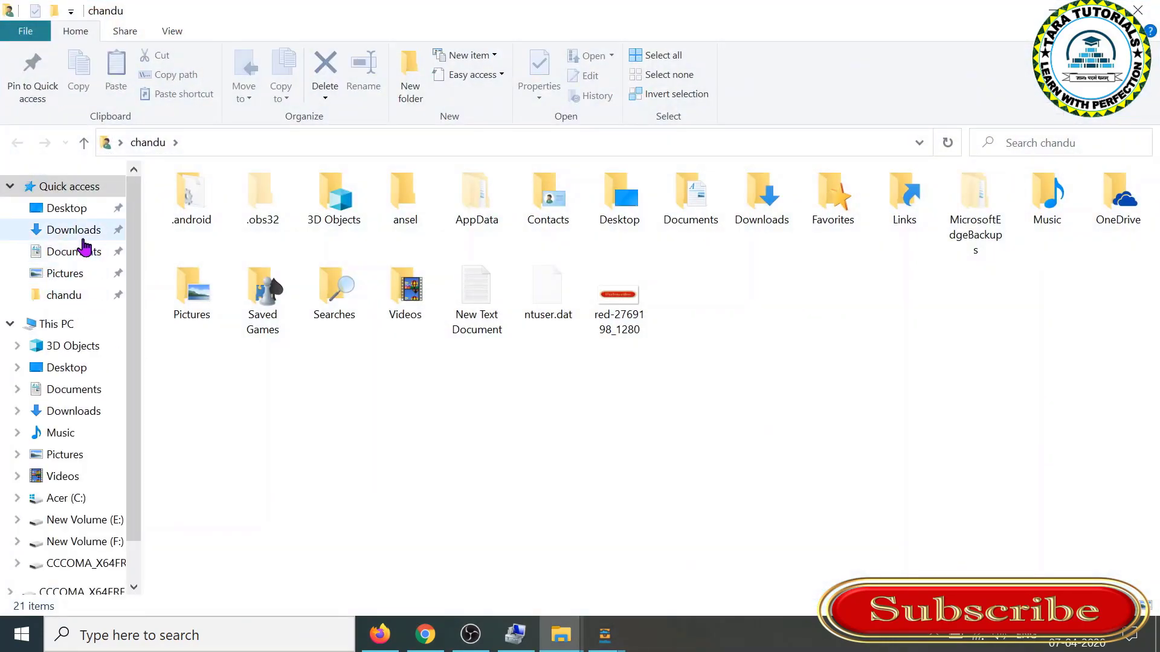
left_click(83, 239)
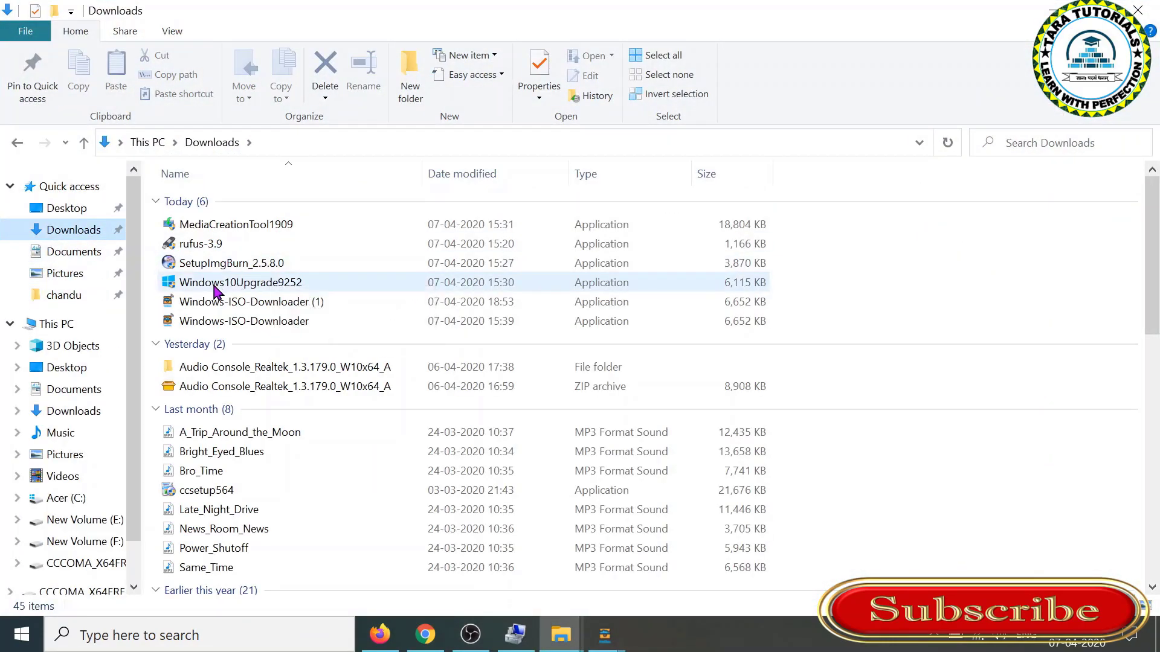
left_click(272, 323)
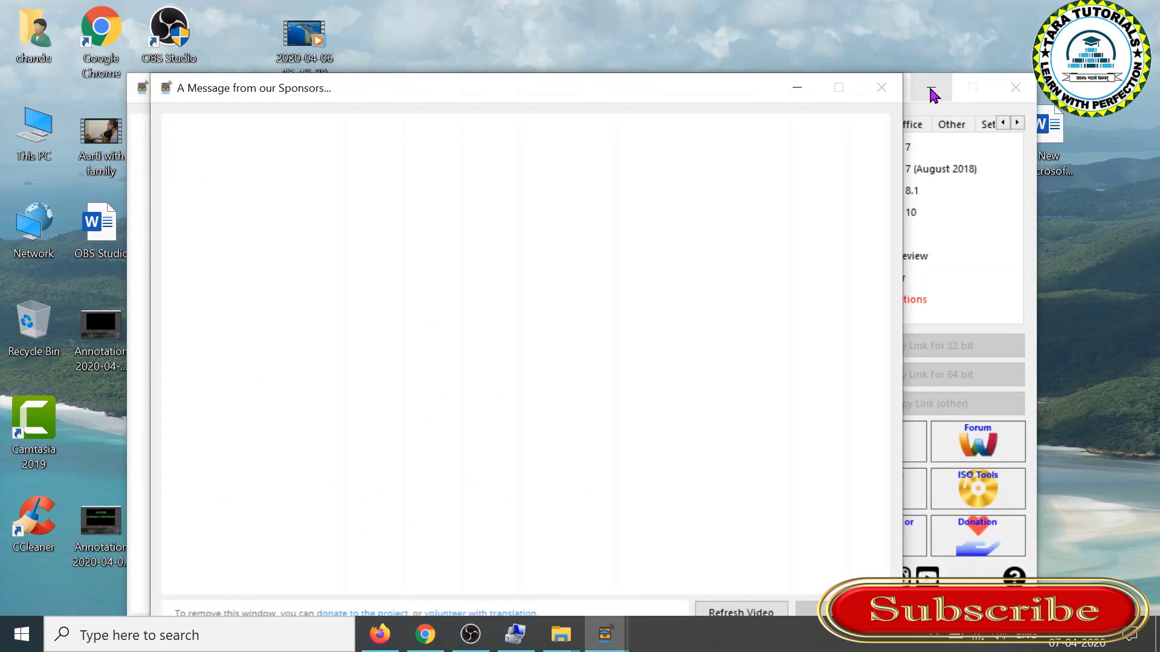
- Dismiss the sponsor window, move the downloader up, and browse the Office and Other tabs before returning to Windows
left_click(806, 91)
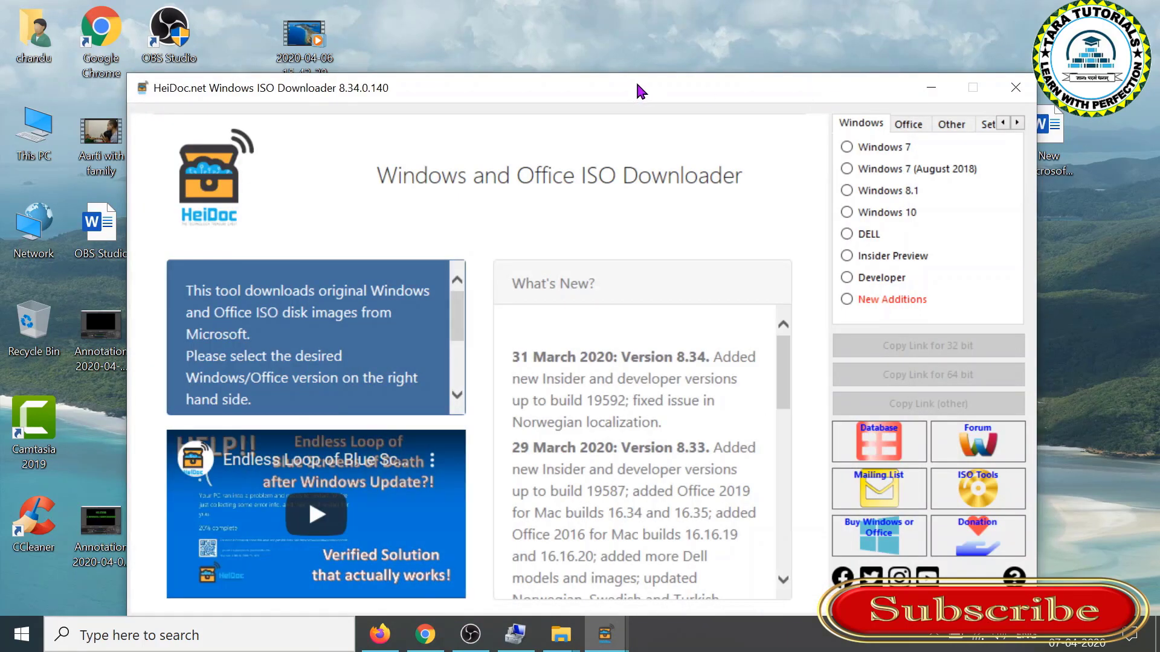
left_click_drag(636, 85, 658, 25)
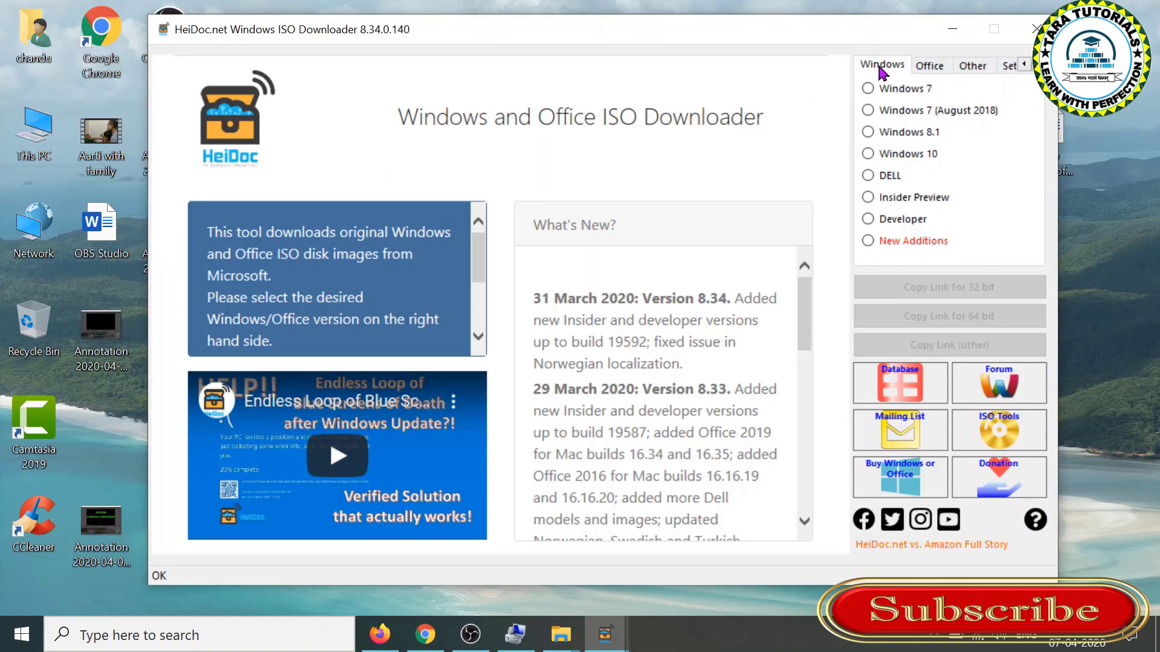
left_click(930, 70)
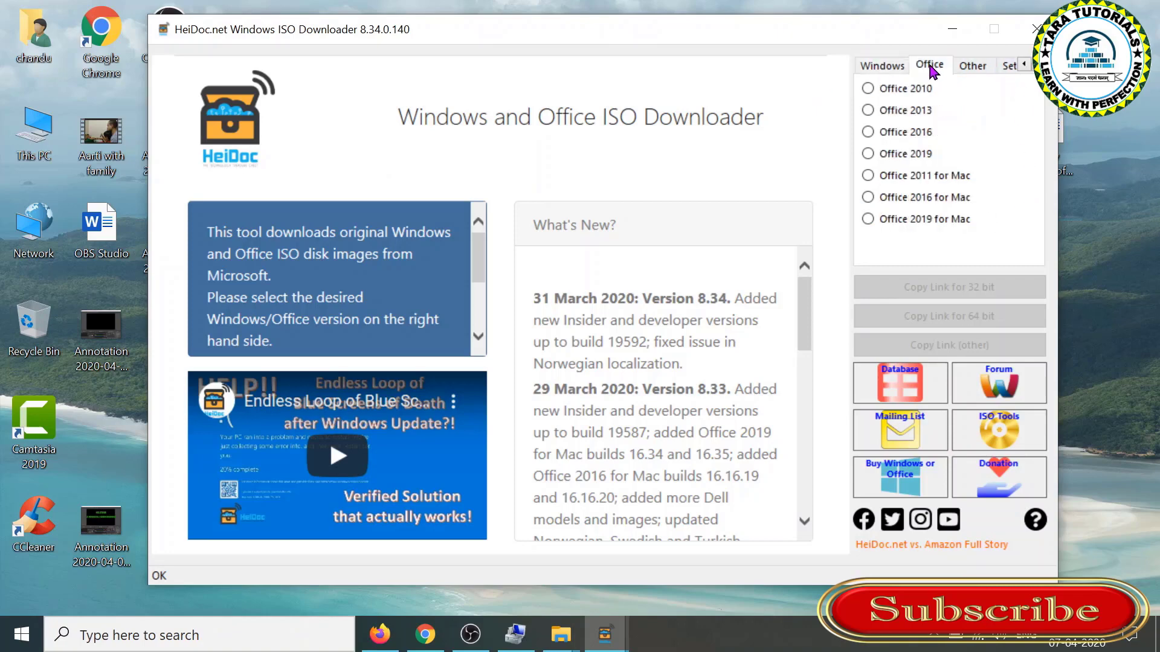
left_click(980, 69)
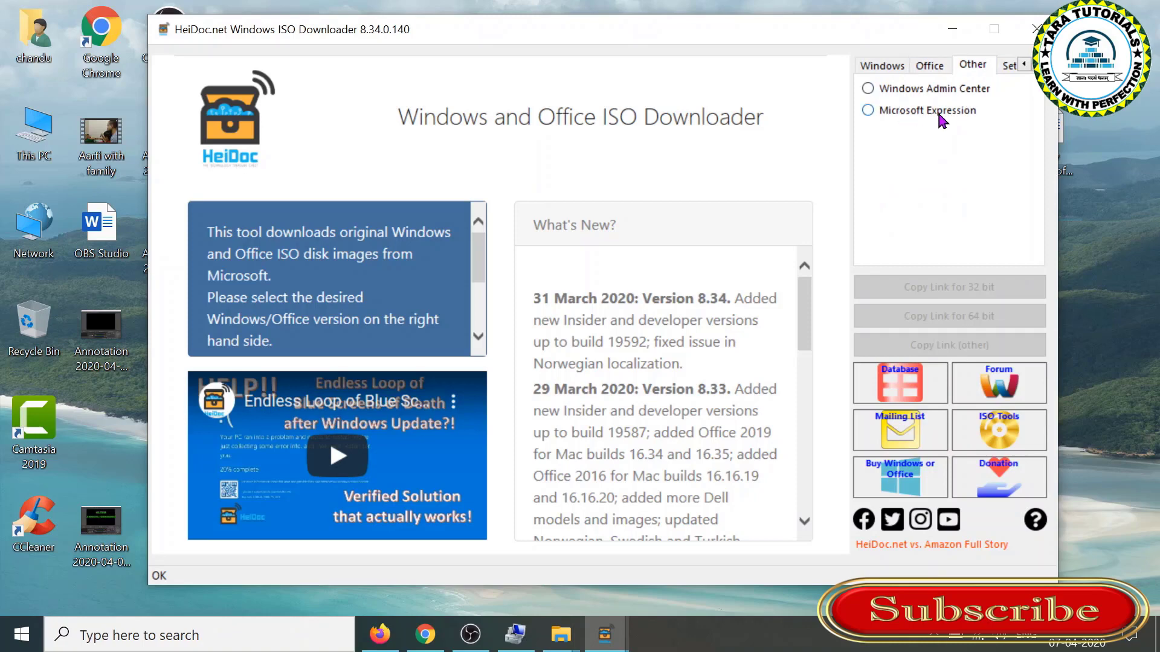
left_click(898, 73)
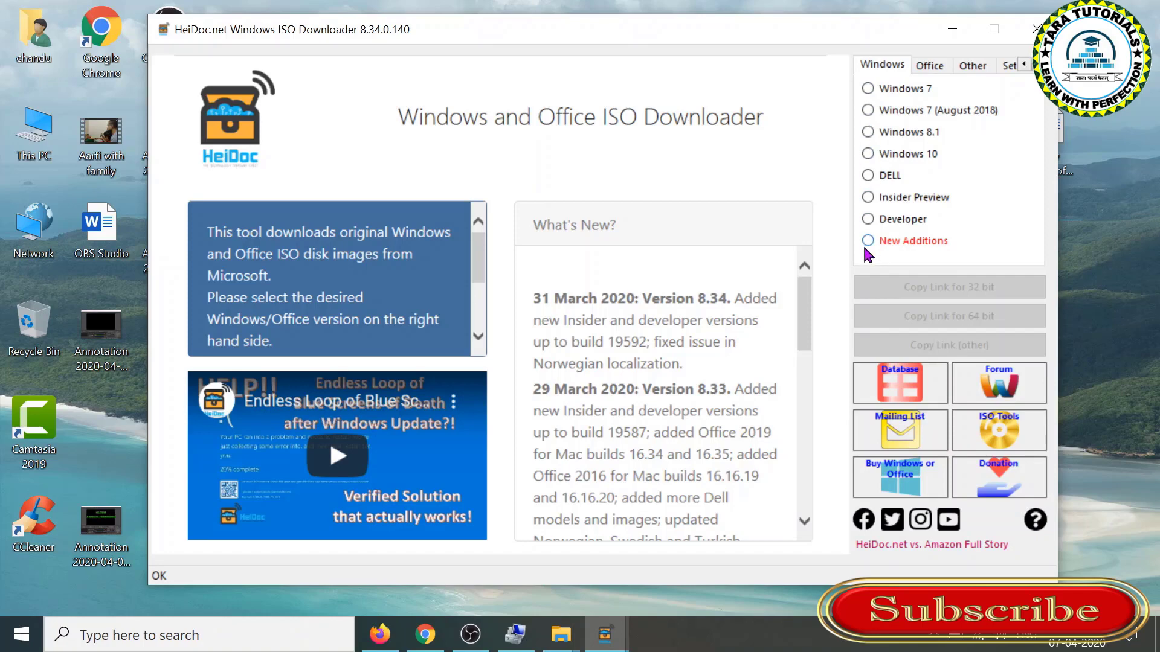
- Choose Windows 7 (August 2018) Ultimate 64-Bit in English, US and copy its 64-bit link
left_click(868, 110)
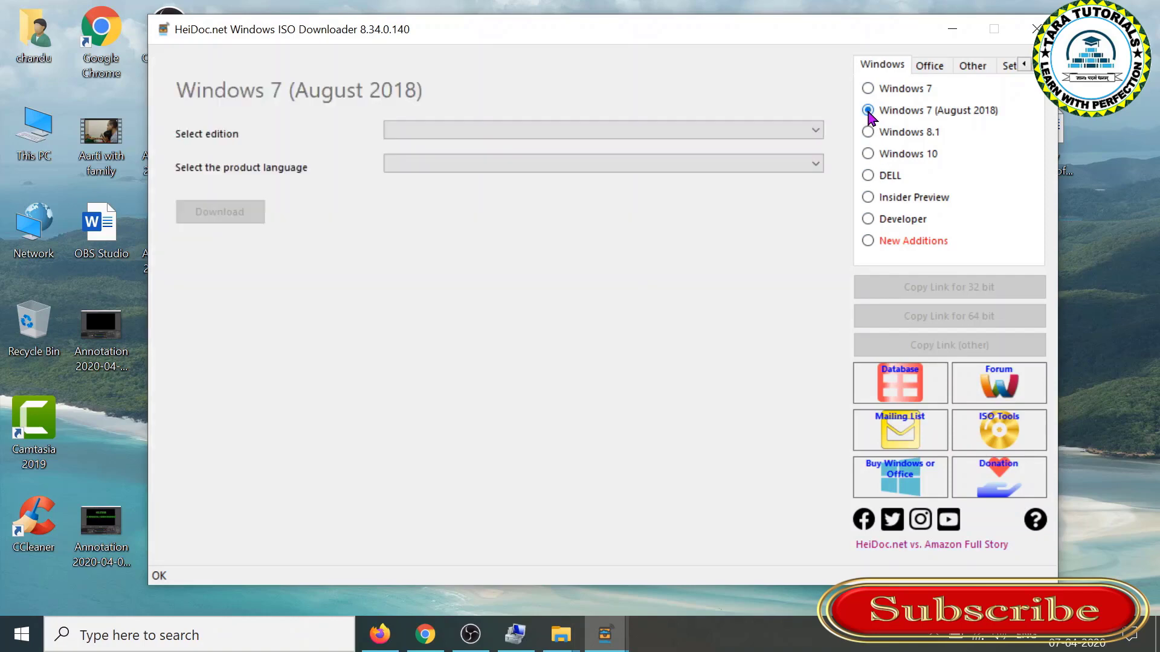
left_click(743, 129)
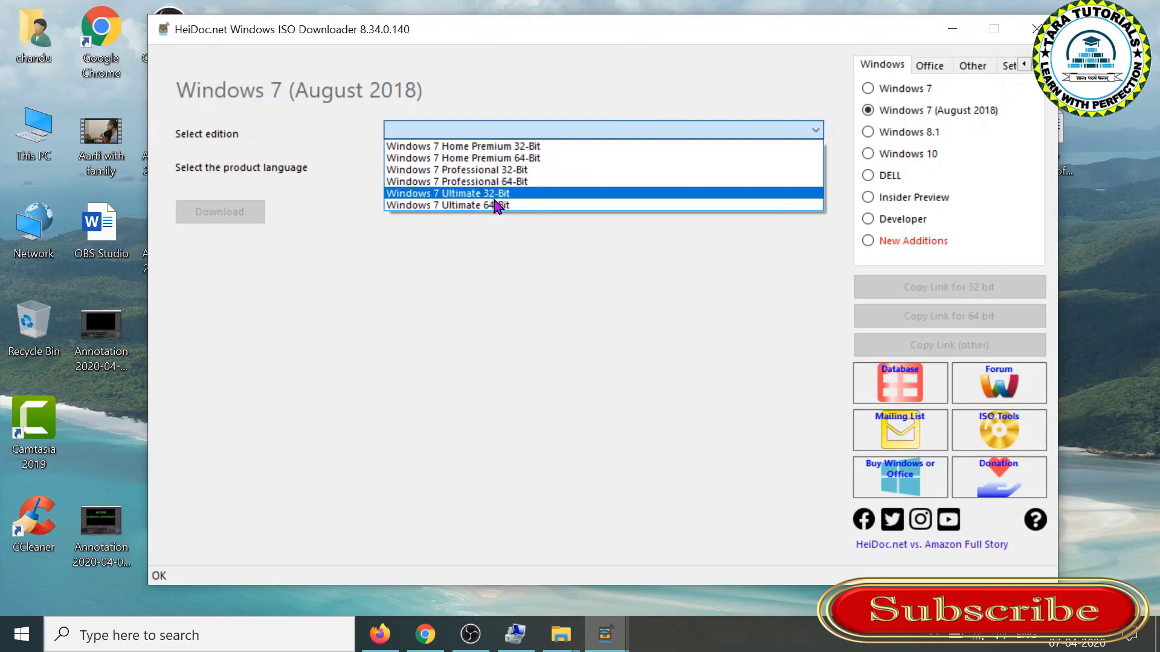
left_click(494, 206)
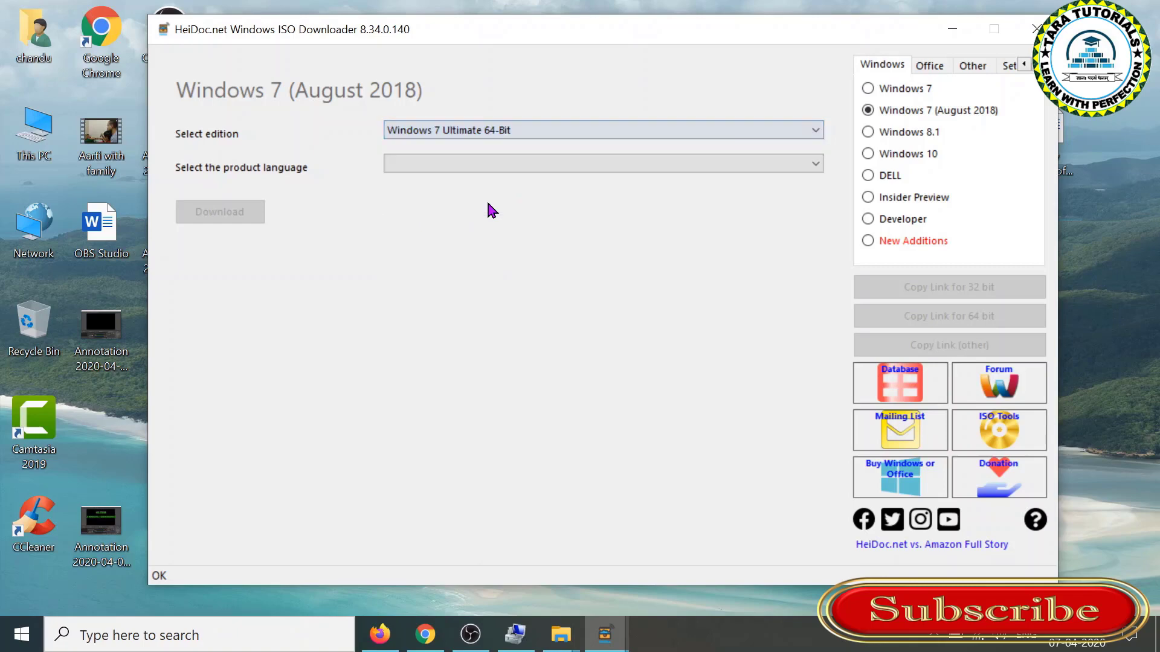
left_click(581, 172)
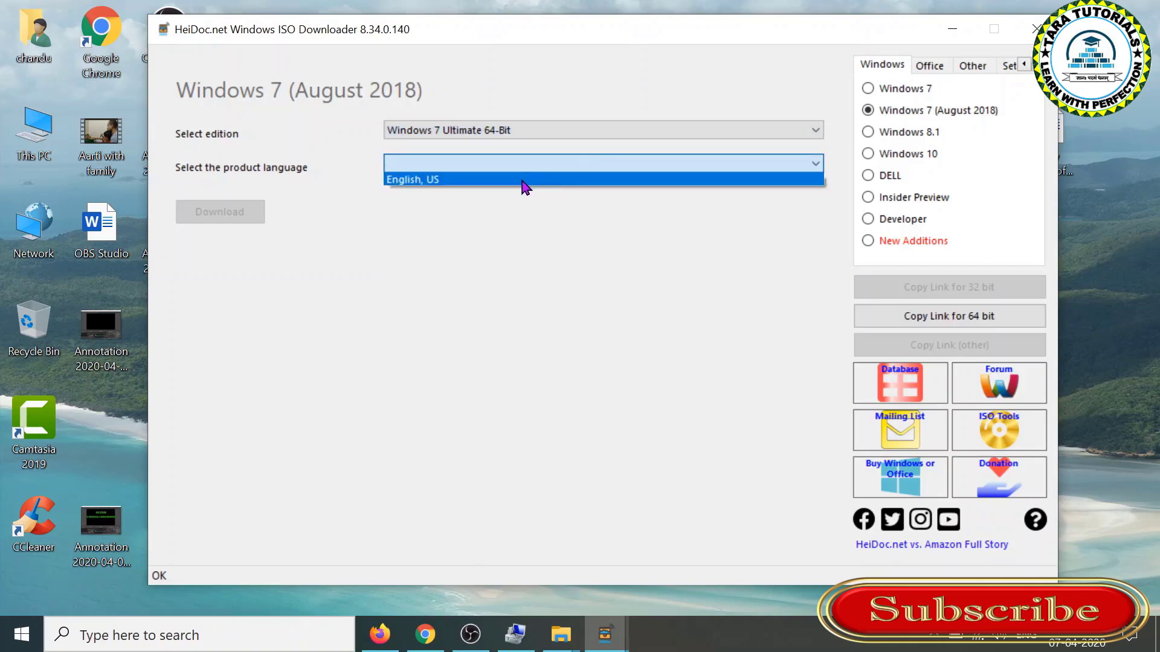
left_click(524, 180)
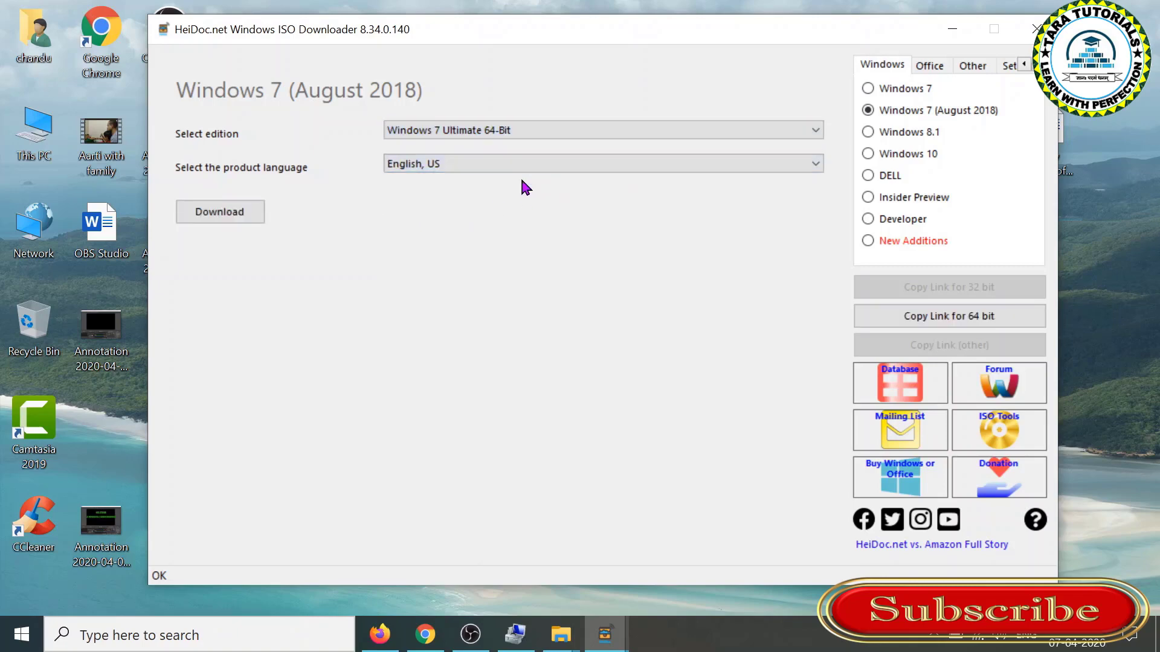
left_click(956, 321)
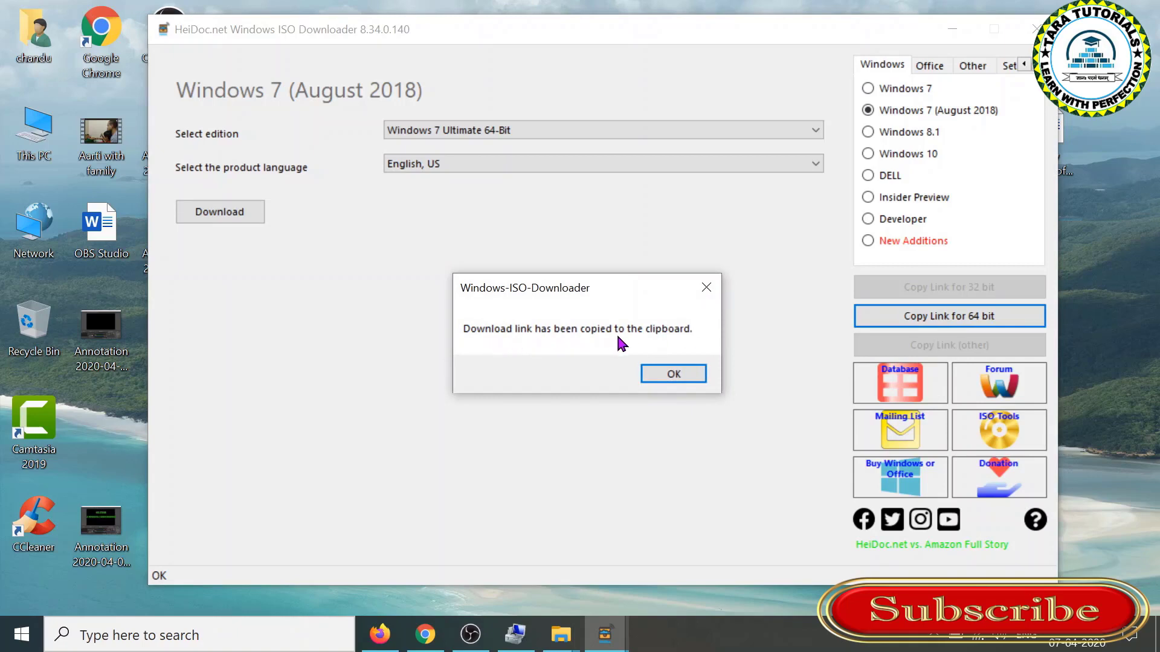
left_click(677, 376)
- Find Free Download Manager by searching 'dow' in Windows search and launch it
left_click(183, 631)
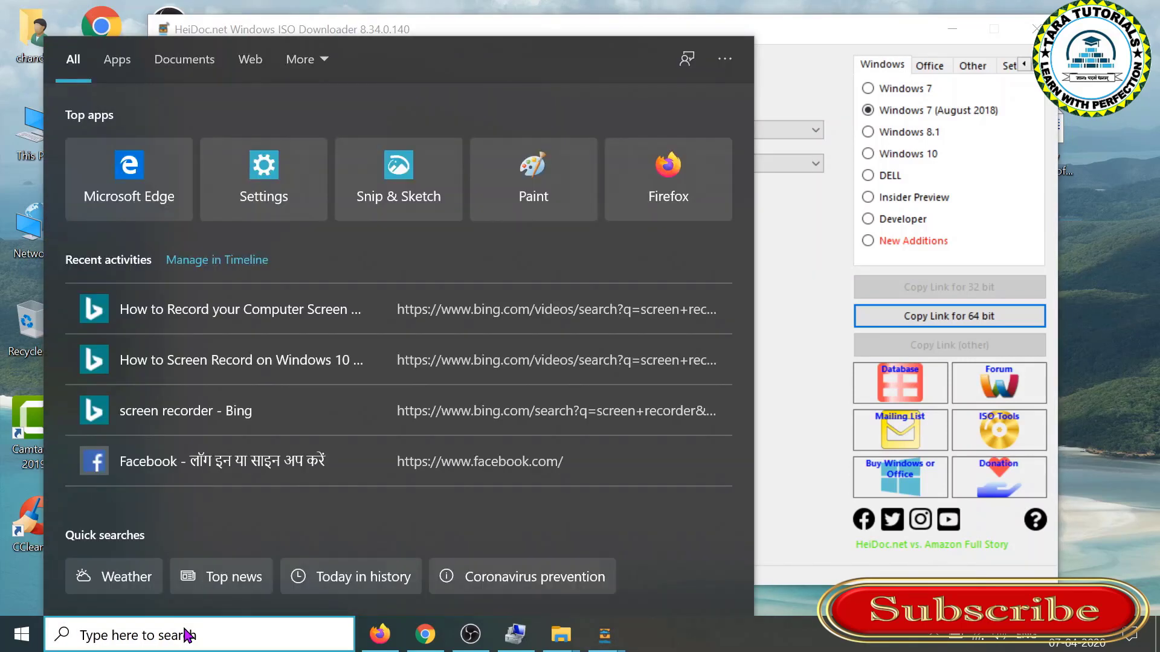
type("dow")
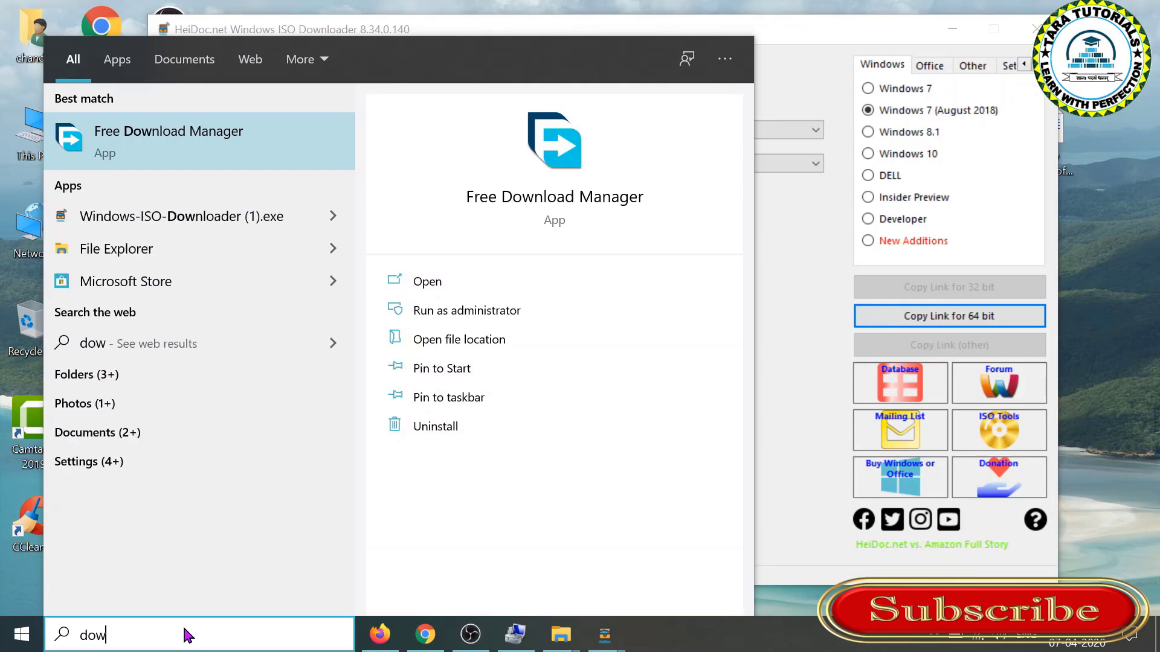
left_click(168, 151)
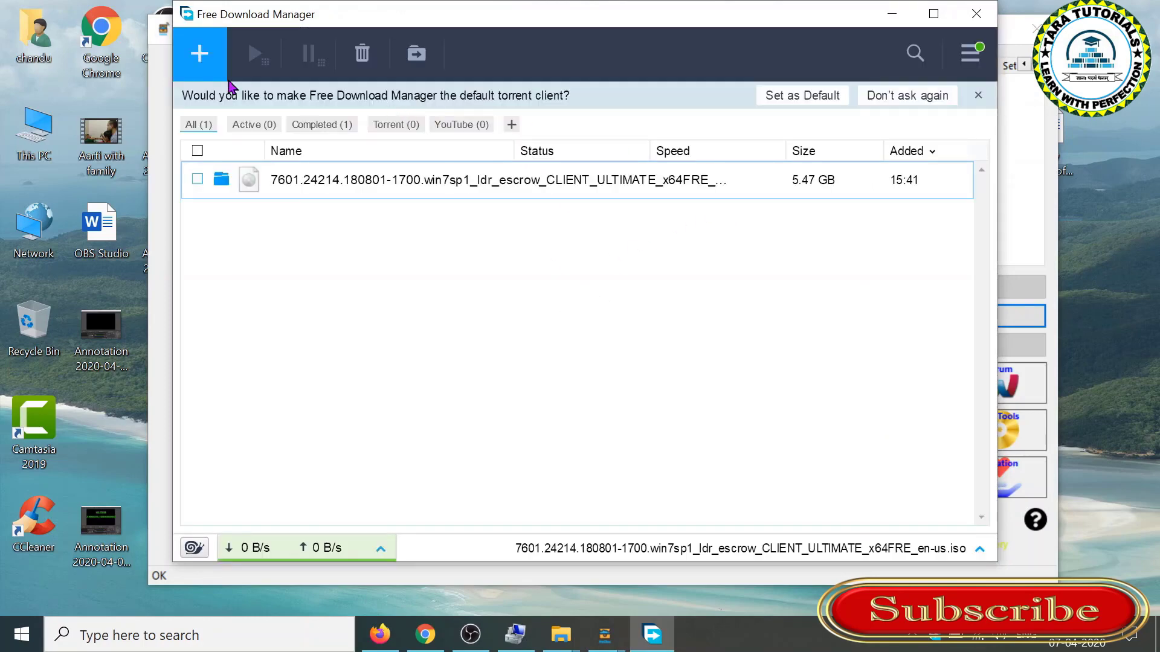
- Add a new download in Free Download Manager using the copied Microsoft link
left_click(203, 63)
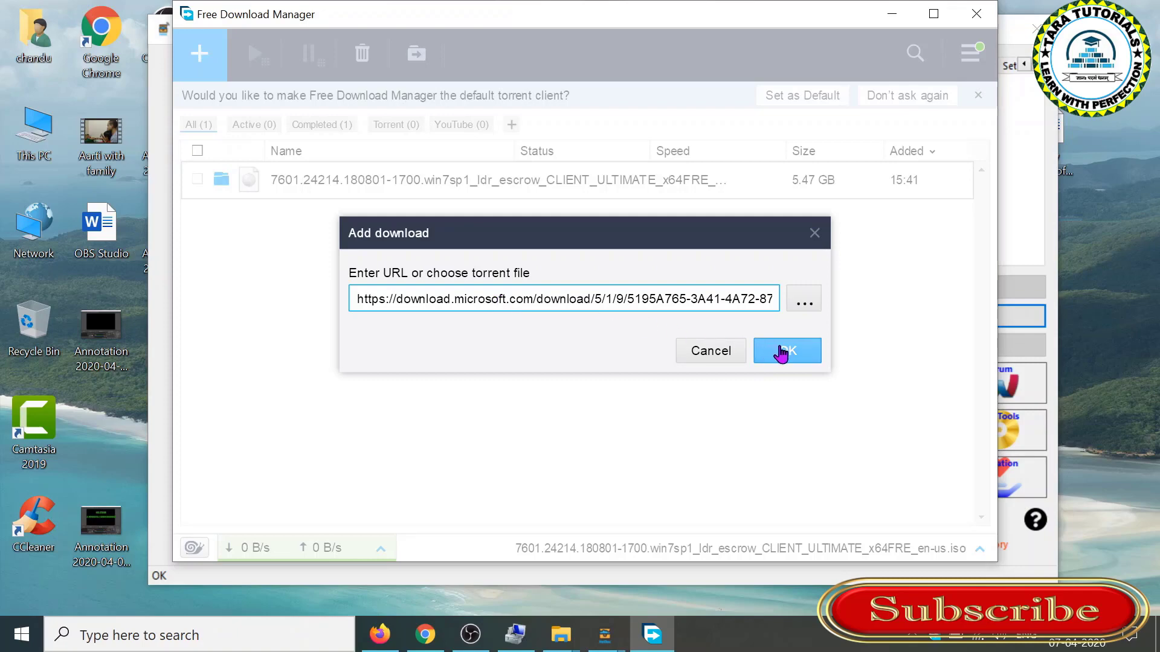
left_click(781, 351)
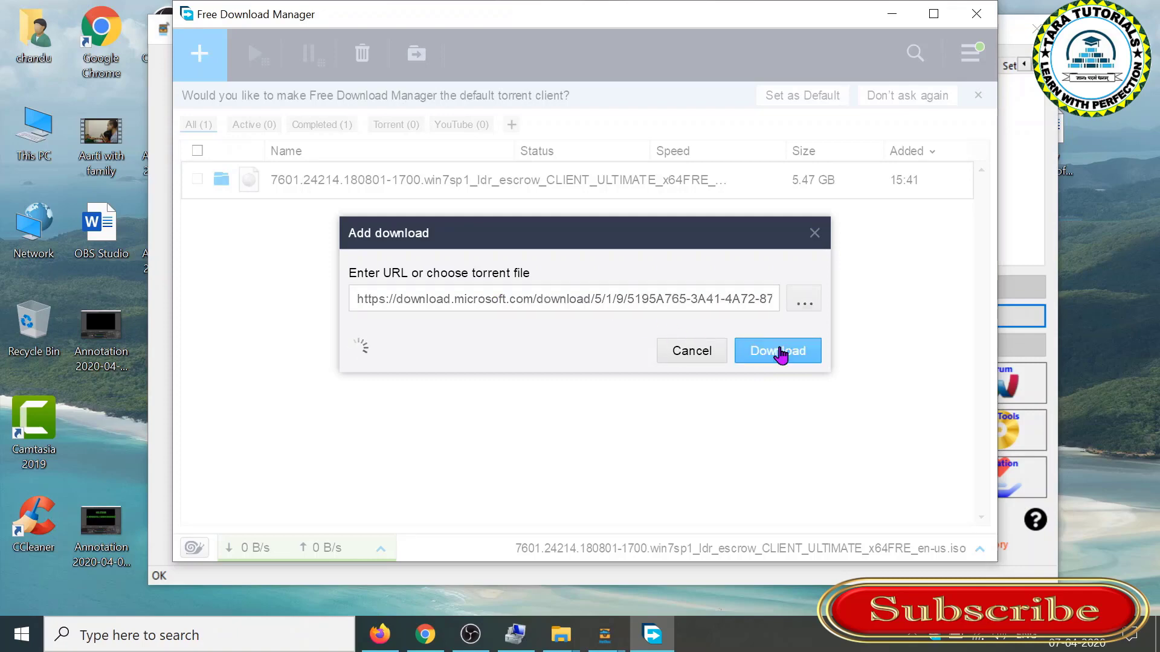